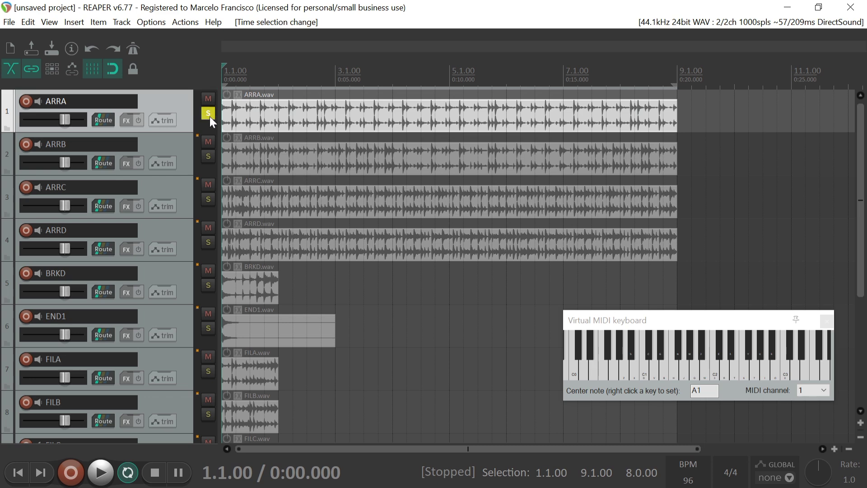
- Play back the soloed ARRA loop with the metronome enabled, and stop playback
key(space)
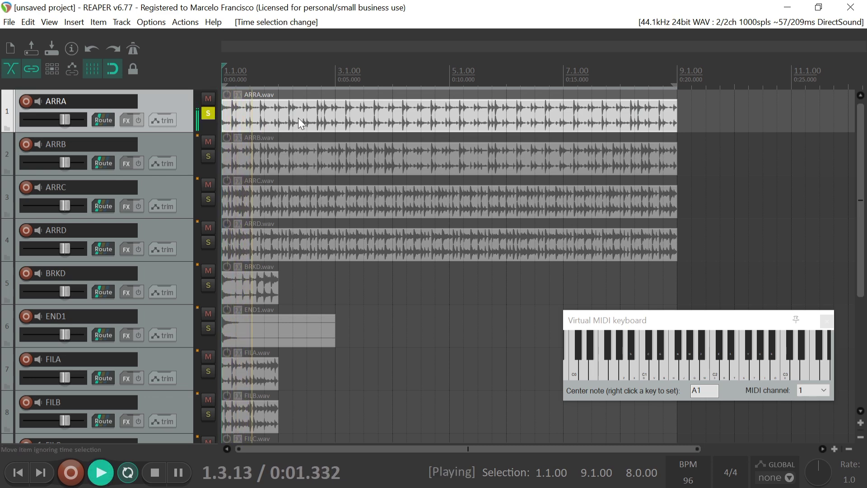
click(136, 50)
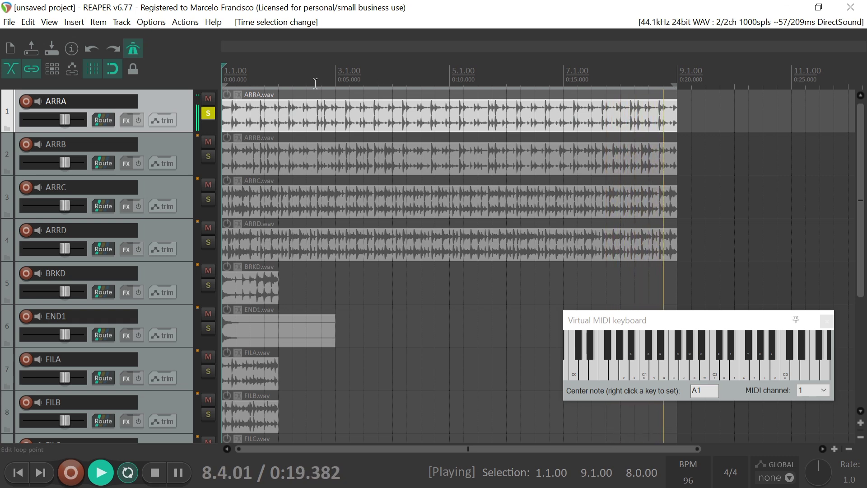
key(space)
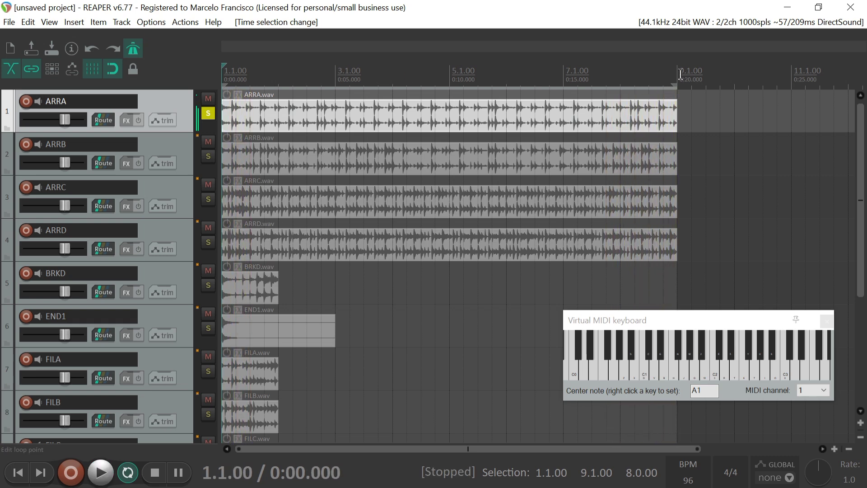
- Solo the ARRB track instead of ARRA and listen to it, switching the metronome off and on during playback
click(208, 157)
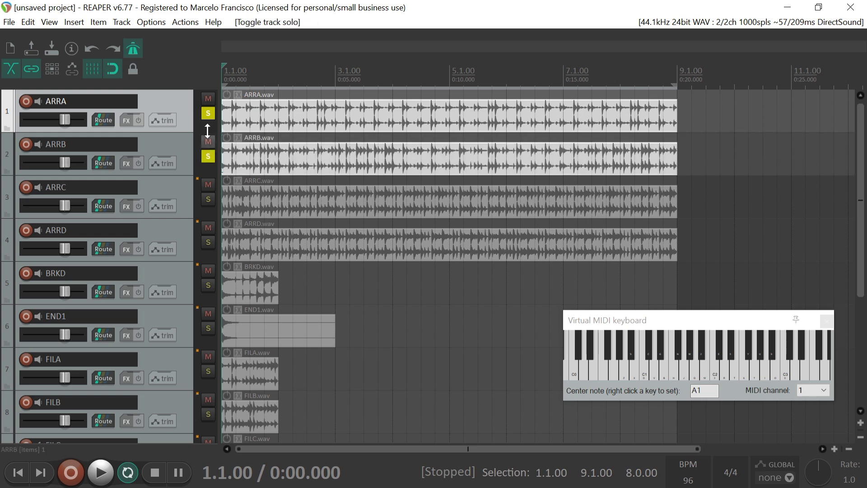
click(209, 114)
key(space)
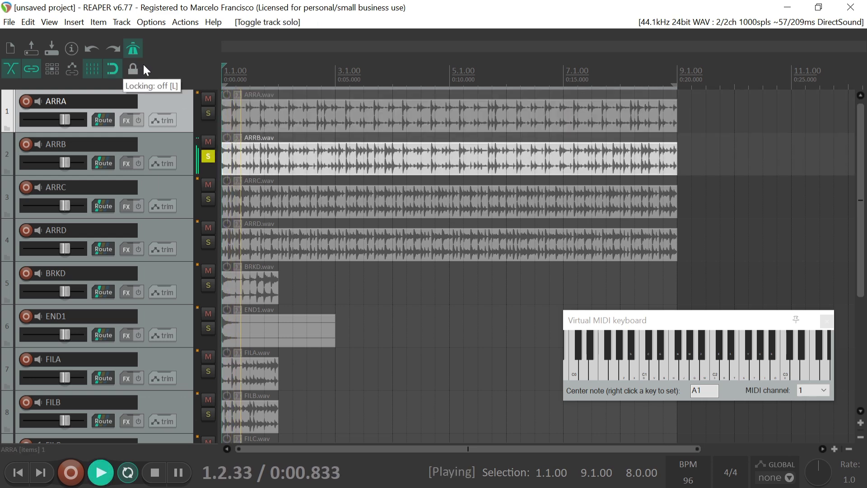
click(131, 49)
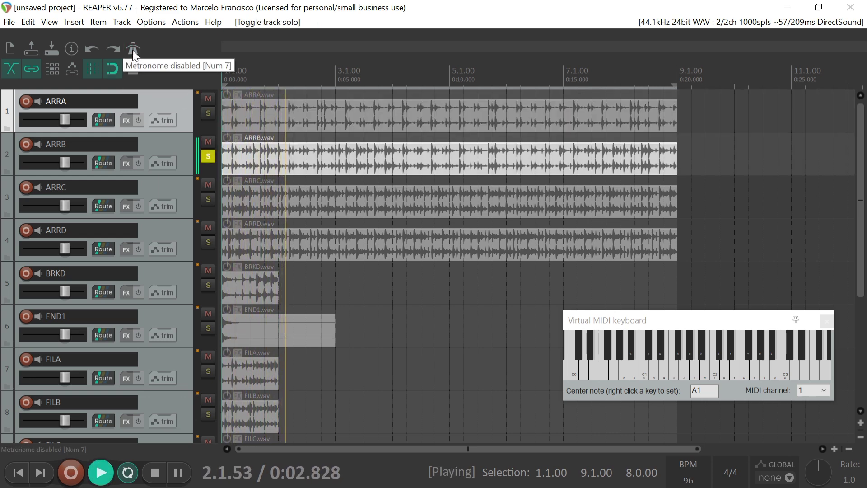
click(132, 50)
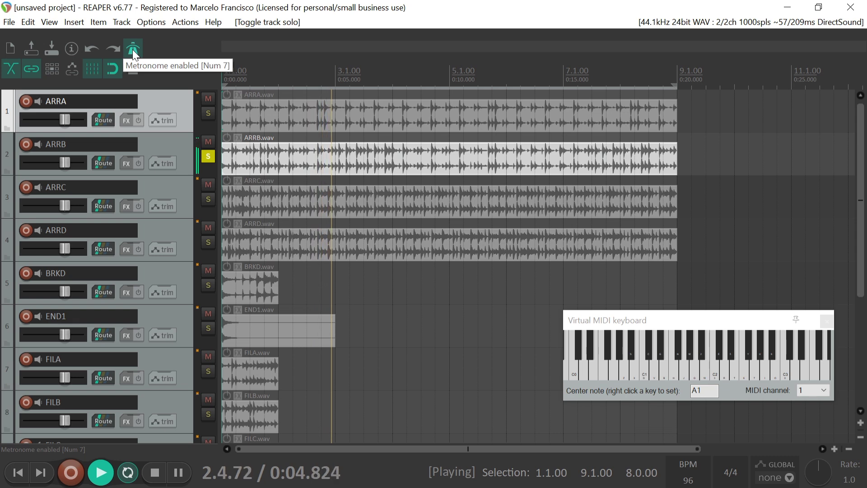
key(space)
- Solo the ARRC track in place of ARRB, select it, and listen briefly to its loop
click(209, 200)
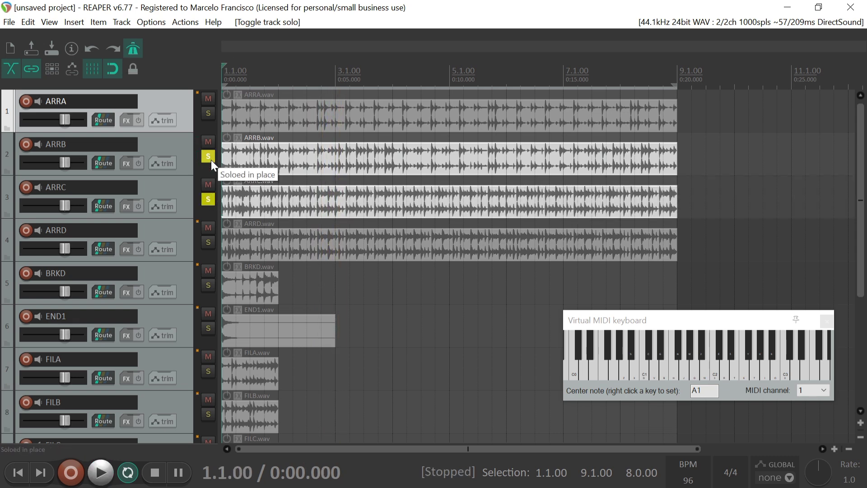
click(210, 158)
click(159, 188)
key(space)
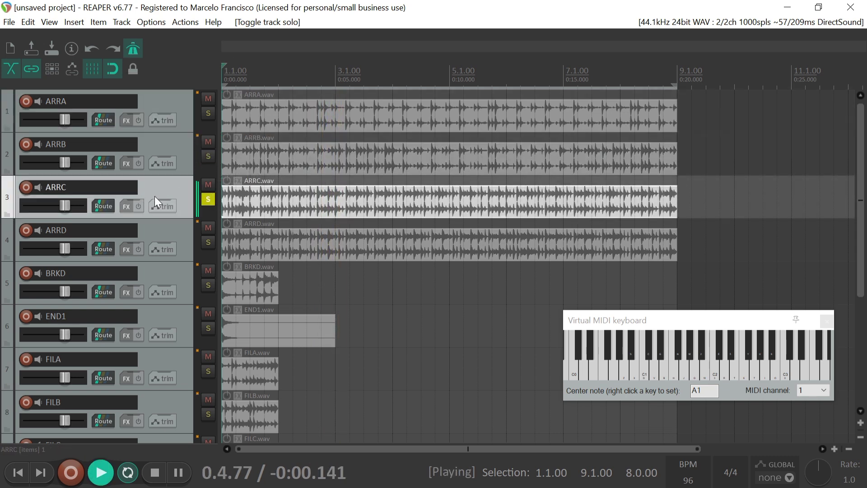
key(space)
- Move the solo from ARRC to ARRD, listen to its loop, and clear the solo
click(212, 202)
click(212, 242)
key(space)
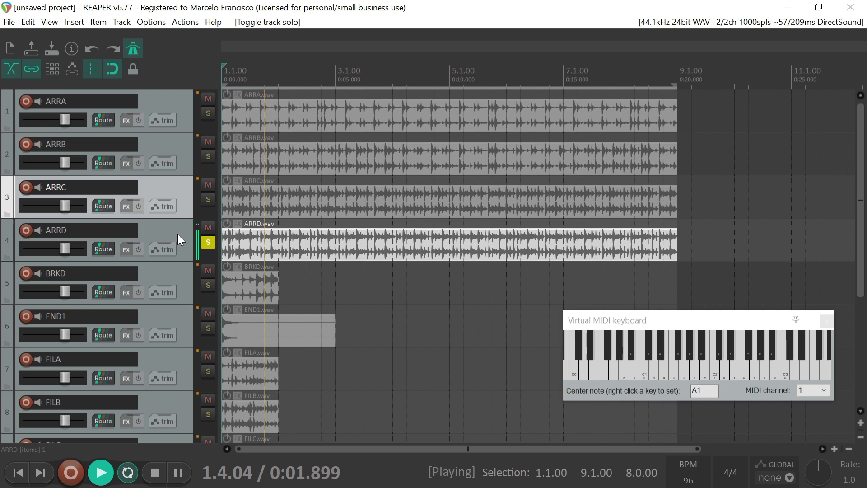
key(space)
click(207, 244)
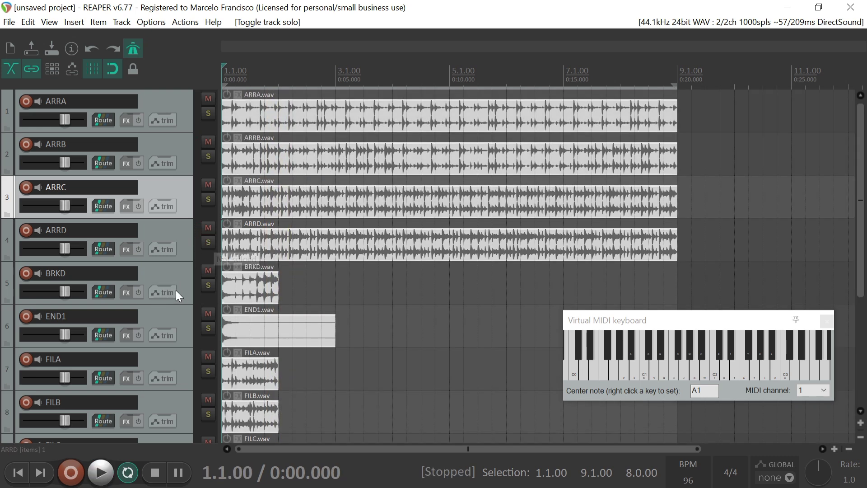
- Shorten the time selection to 1.1.00–2.1.00, listen to the BRKD track in solo, and clear the solo
click(208, 285)
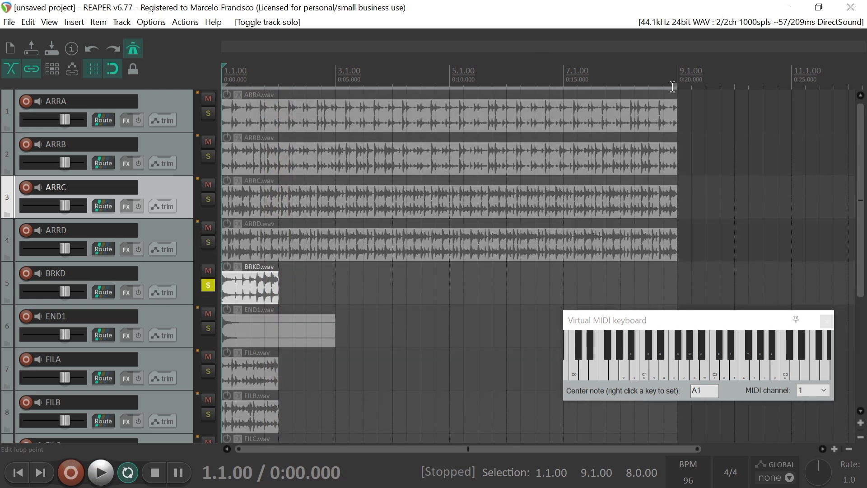
drag(676, 84, 279, 87)
key(space)
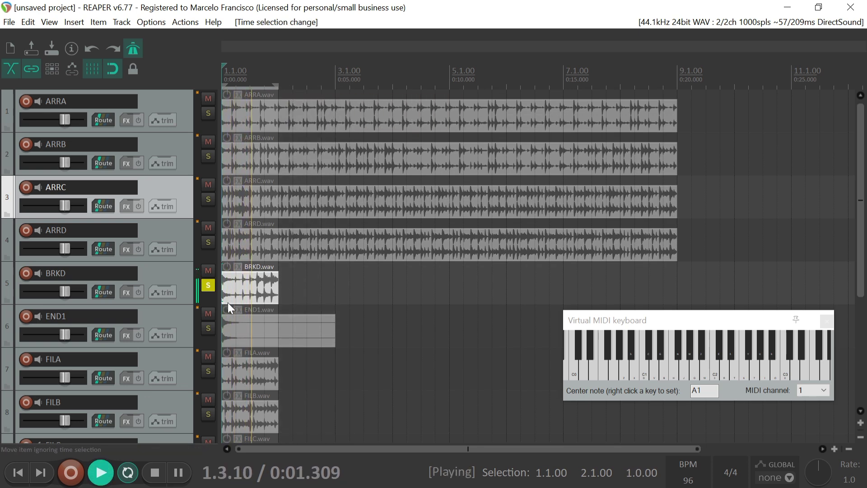
key(space)
click(208, 289)
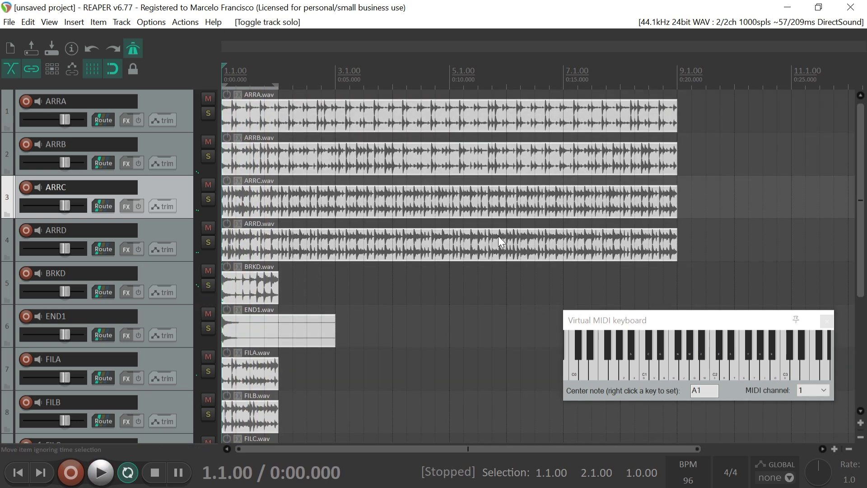
- Solo the END1 track, listen to its ending, and clear the solo
click(208, 329)
key(space)
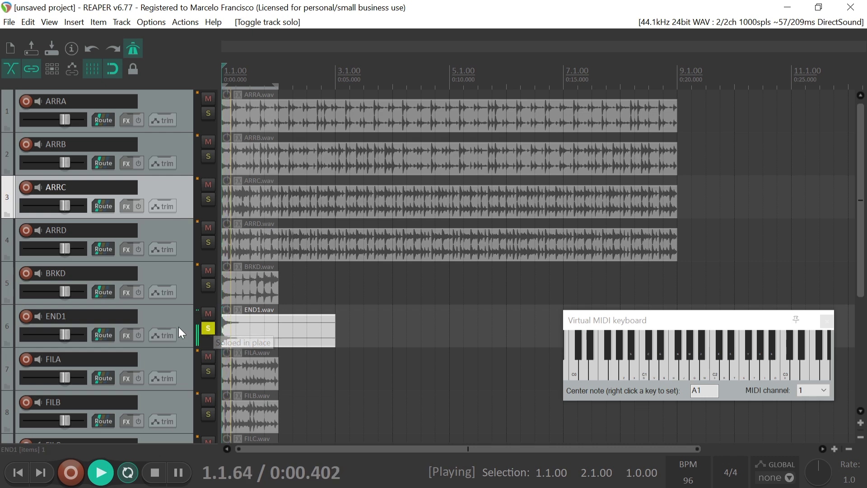
key(space)
drag(864, 163, 863, 228)
click(209, 214)
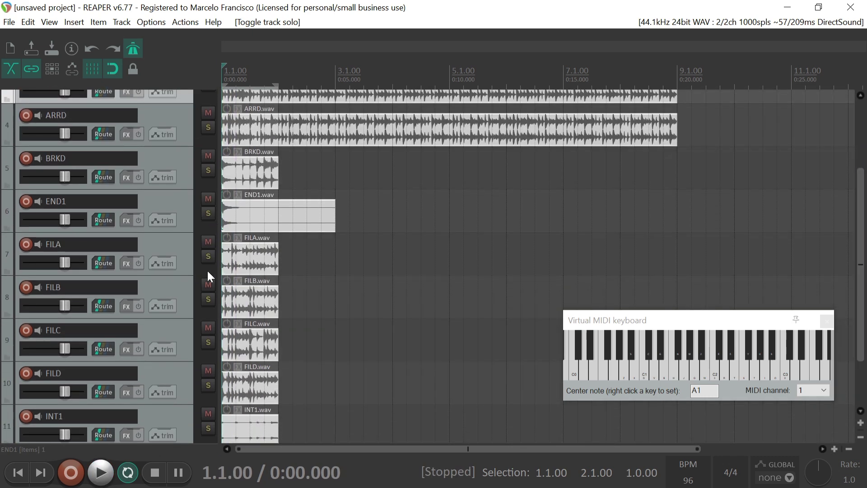
- Solo and select the FILA track and listen to its fill
click(210, 256)
key(space)
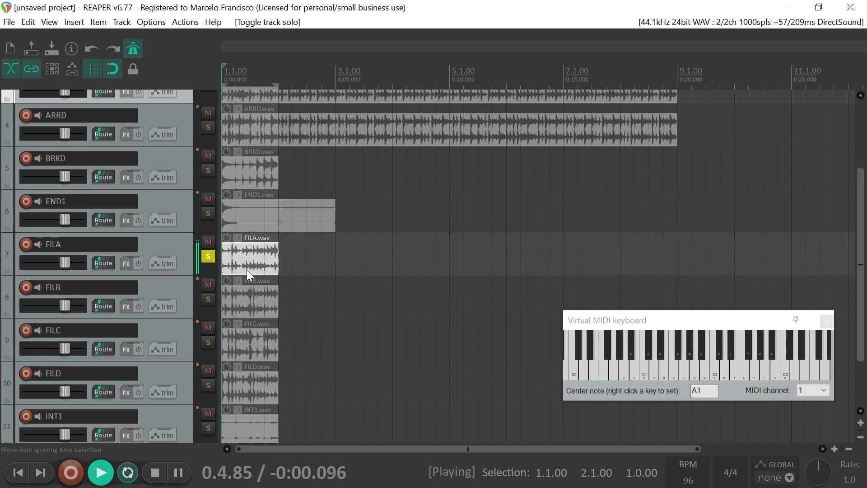
click(181, 255)
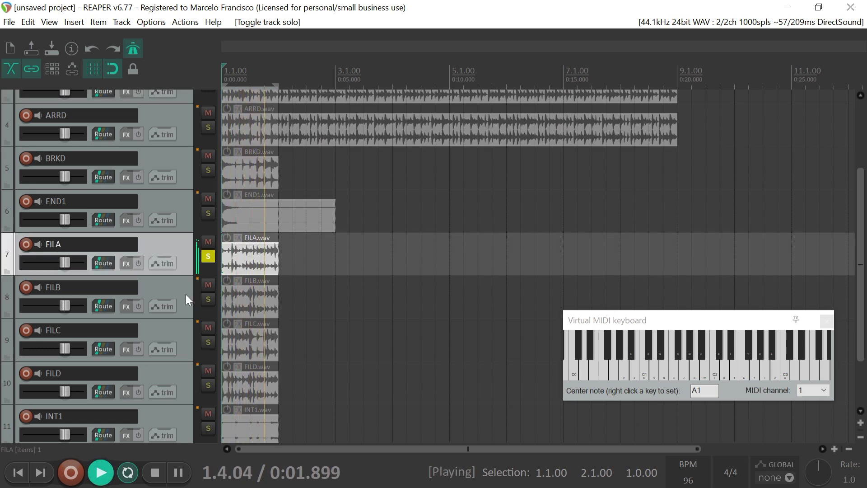
key(space)
- Solo the FILB track in place of FILA and listen to its fill
click(207, 299)
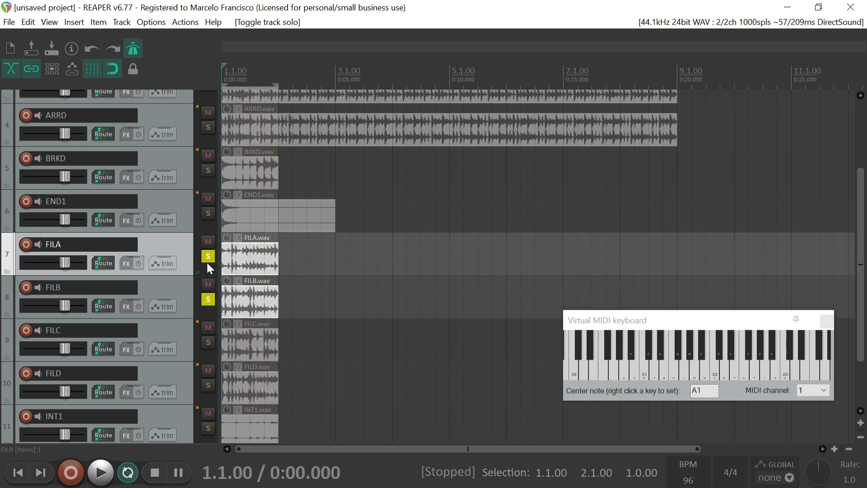
click(207, 257)
key(space)
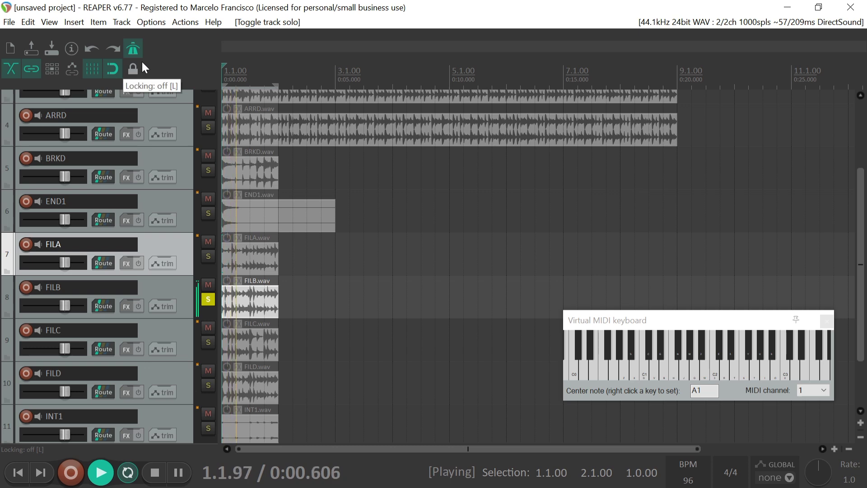
key(space)
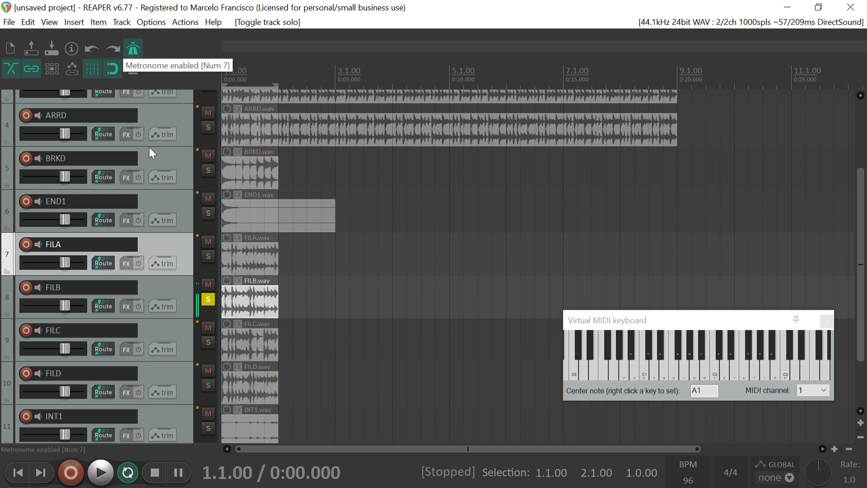
- Move the solo from FILB to FILC and play its fill
click(208, 343)
click(208, 299)
key(space)
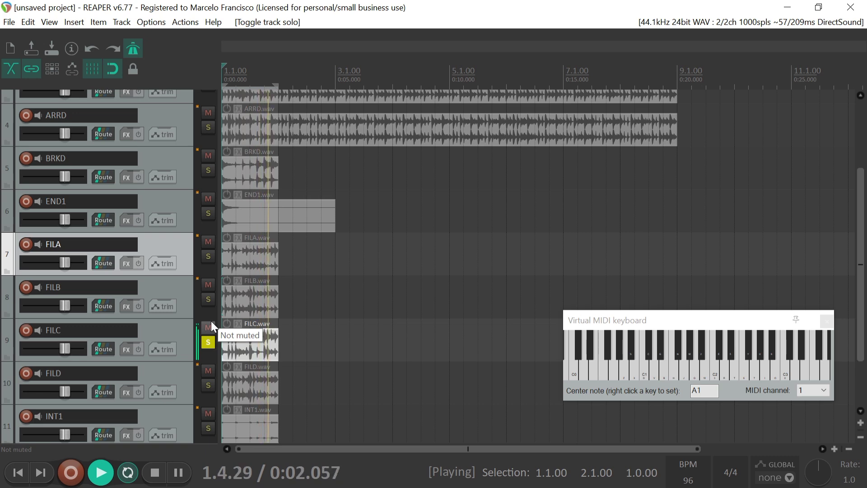
key(space)
- Solo FILD in place of FILC, listen to its fill, and clear the solo
click(208, 384)
click(208, 342)
key(space)
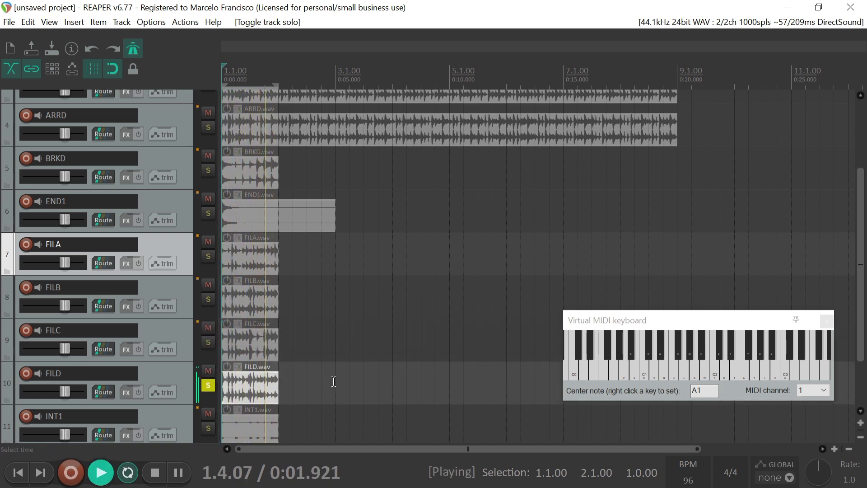
key(space)
click(208, 386)
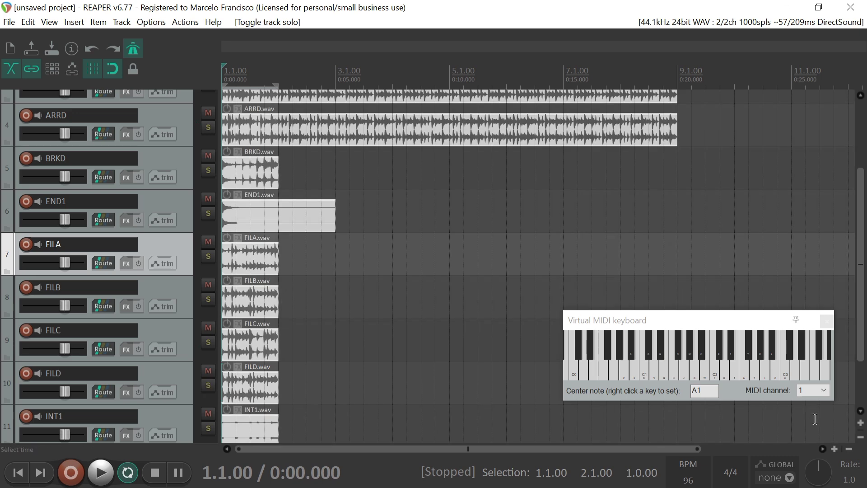
- Open the Kontakt instrument on track 12 and widen the Virtual MIDI keyboard to expose more octaves
click(835, 449)
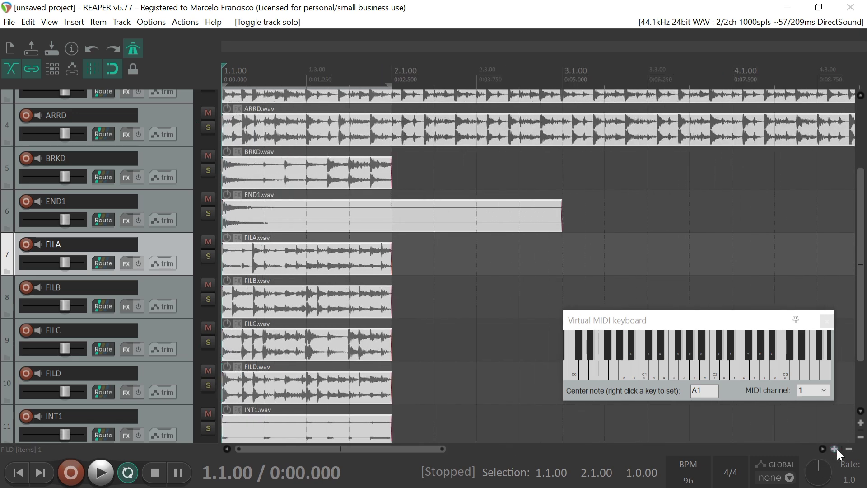
drag(861, 216, 861, 258)
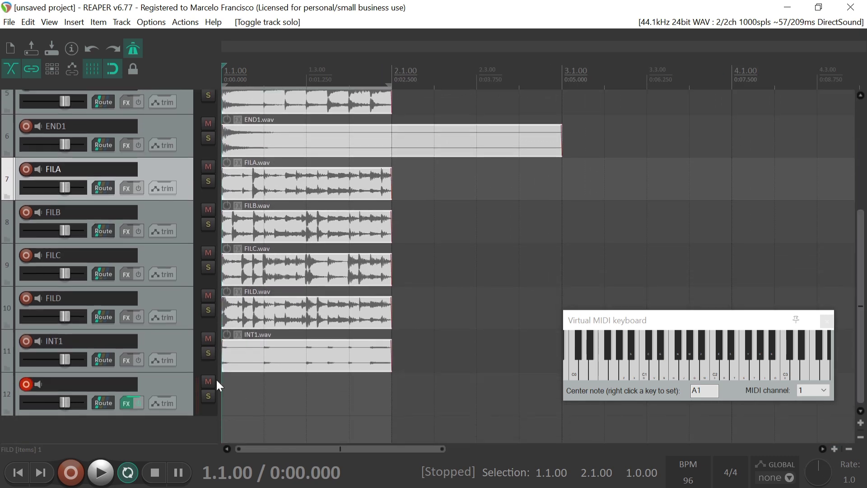
click(174, 382)
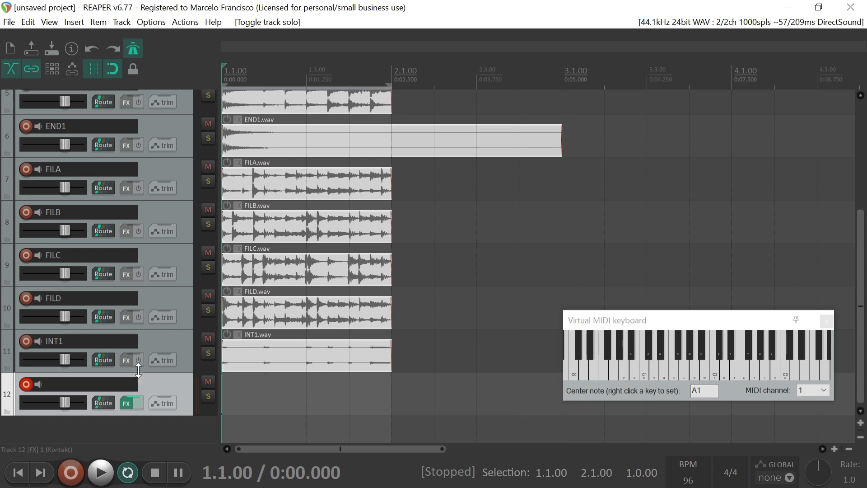
click(125, 403)
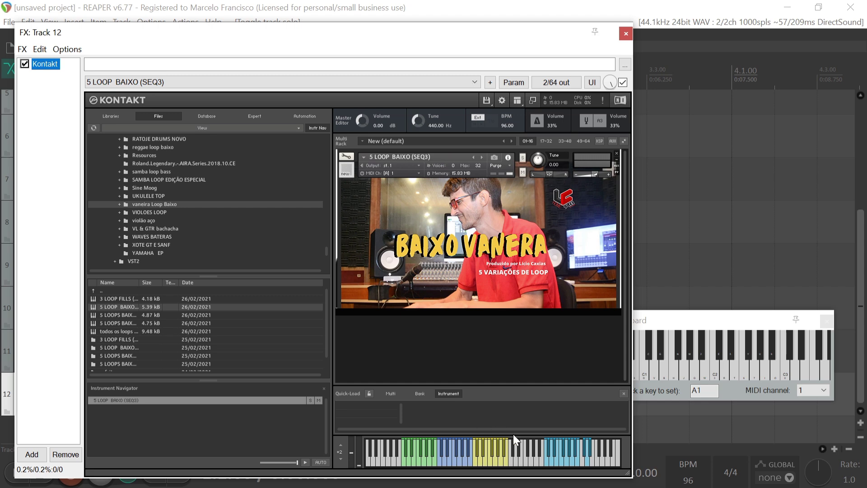
click(641, 327)
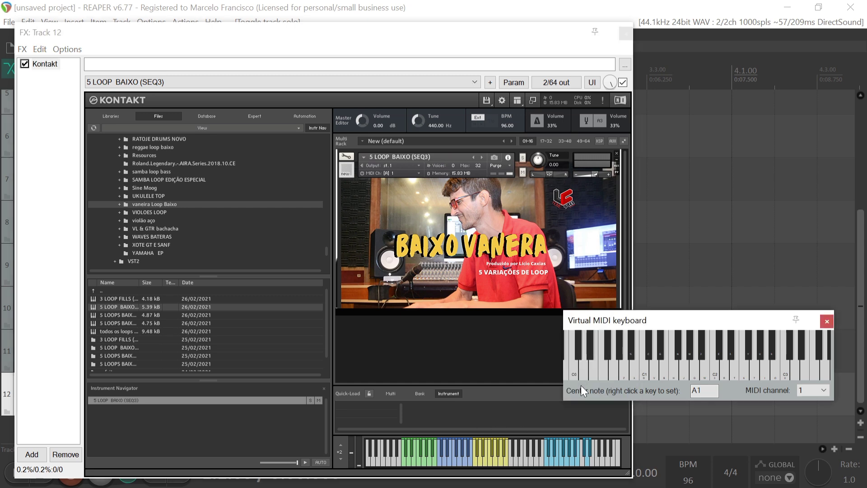
drag(561, 401, 371, 386)
- Audition the Kontakt bass loops with virtual keyboard notes between C2 and C4, and close the track 12 effects window
click(571, 357)
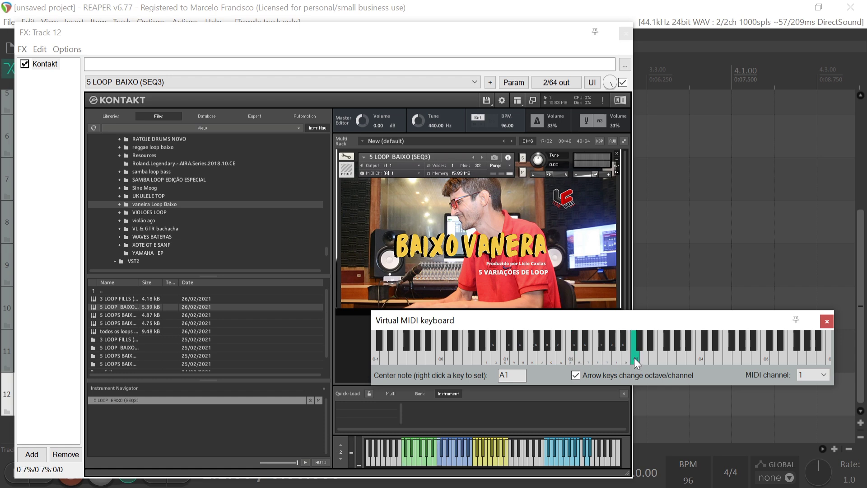
click(672, 360)
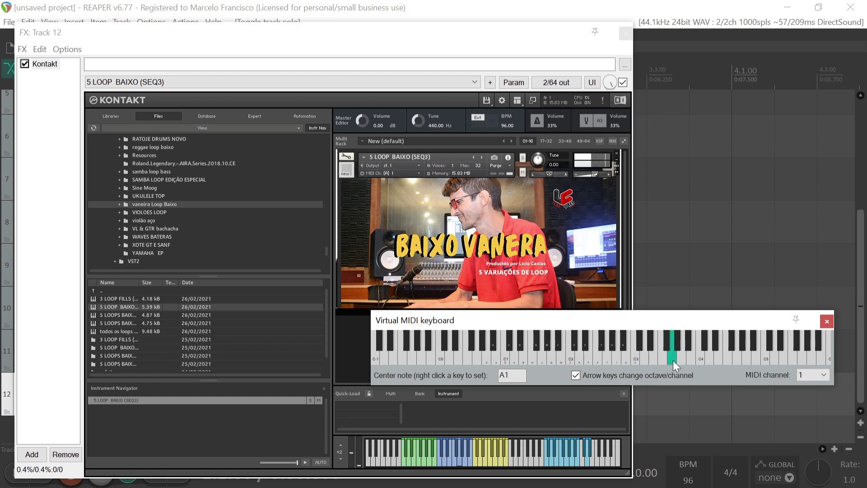
click(688, 358)
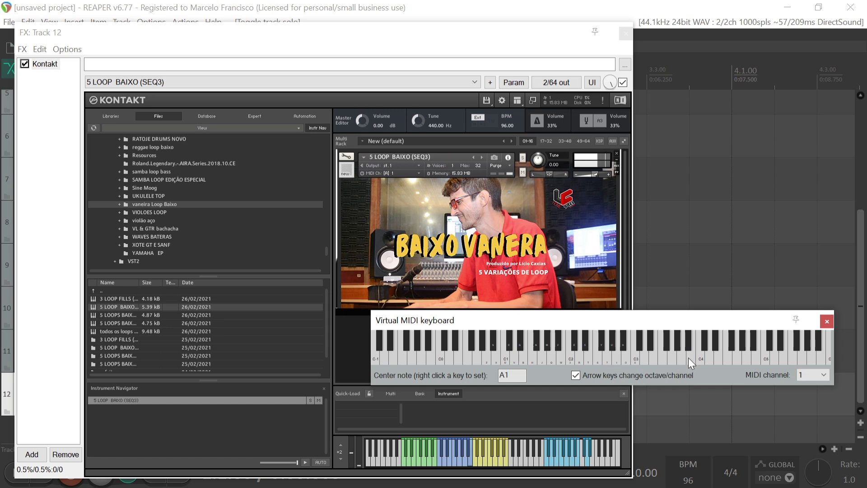
click(701, 361)
click(701, 360)
click(623, 35)
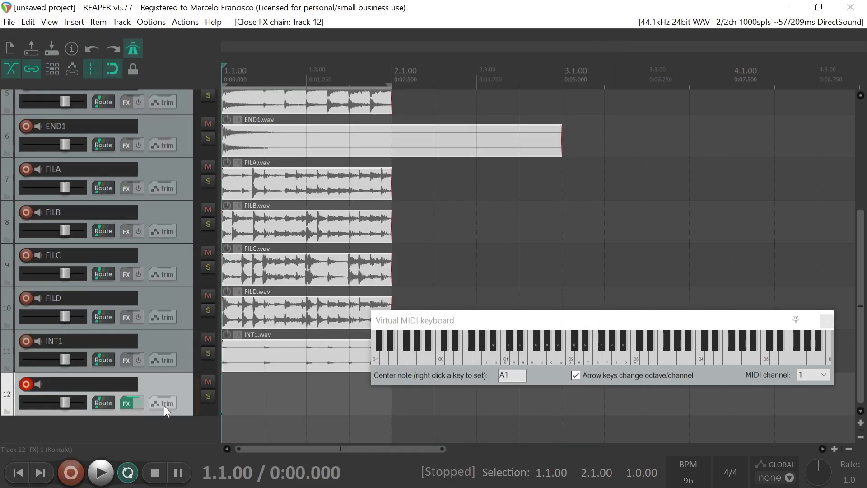
- Solo track 12 and play the C2 key on the Virtual MIDI keyboard
click(212, 400)
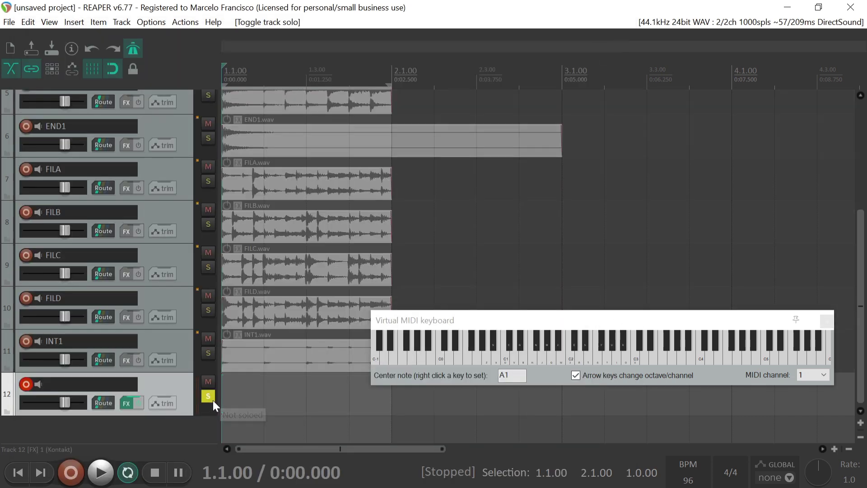
click(570, 360)
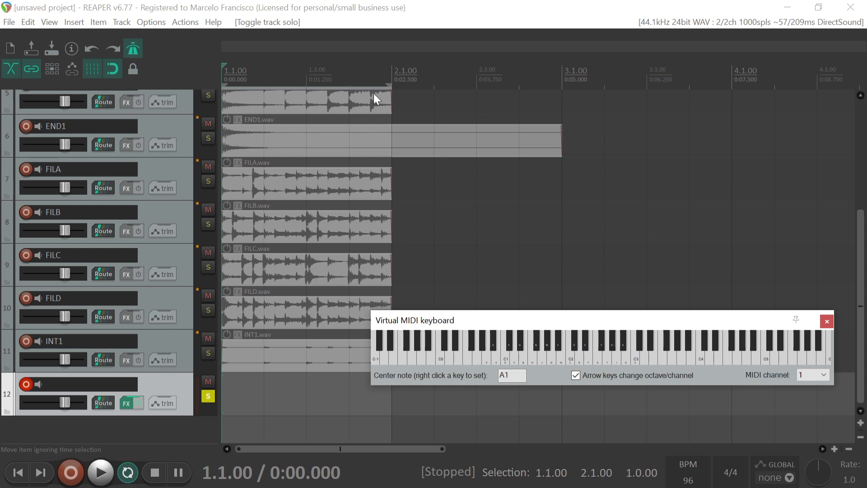
- Extend the time selection so it runs from 1.1.00 to 5.1.00
click(391, 85)
drag(391, 84, 641, 118)
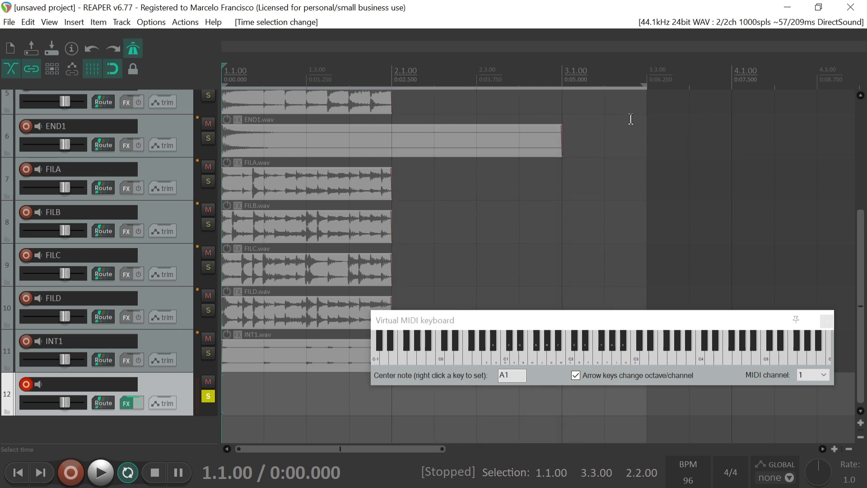
scroll(626, 129, down, 2)
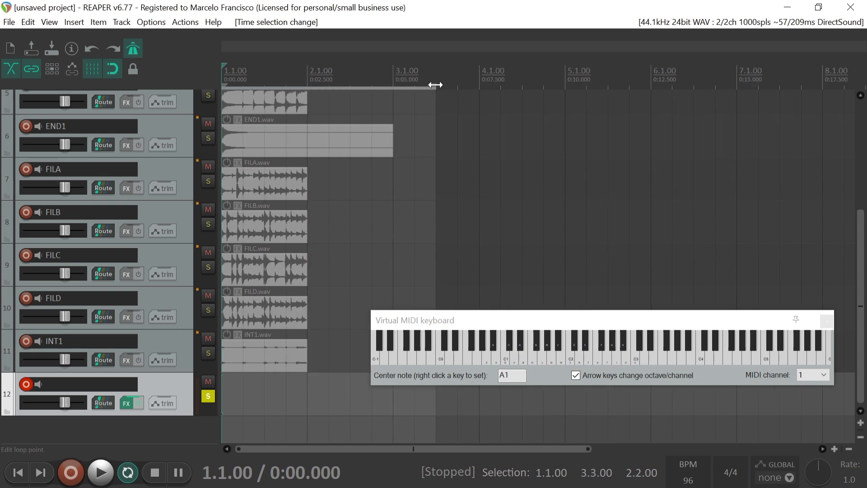
drag(436, 84, 564, 119)
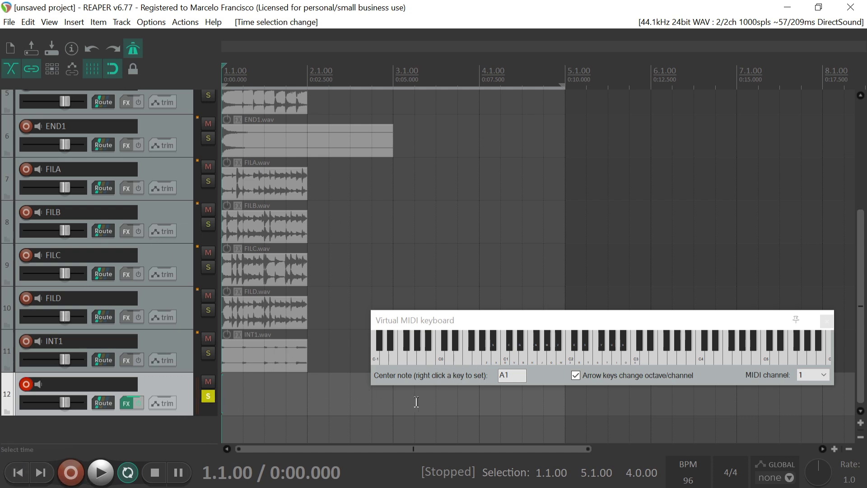
- Try recording the C2 key on track 12 over the time selection, and inspect the recorded item in the MIDI editor
click(71, 472)
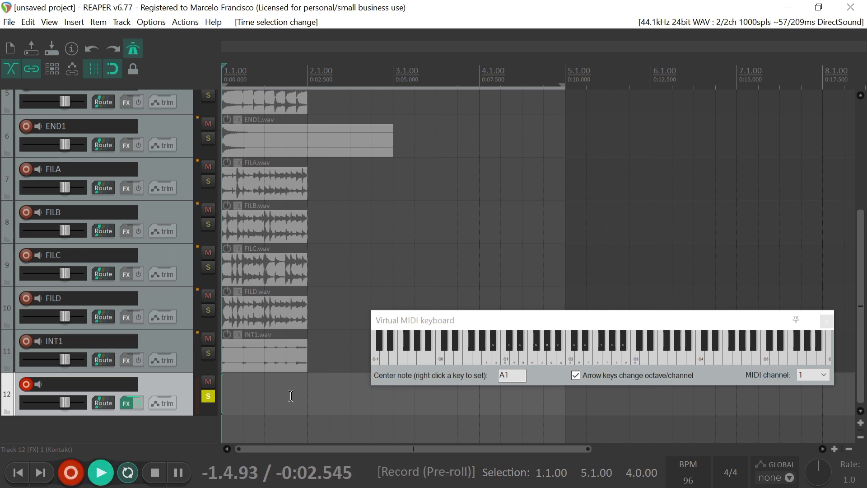
click(570, 359)
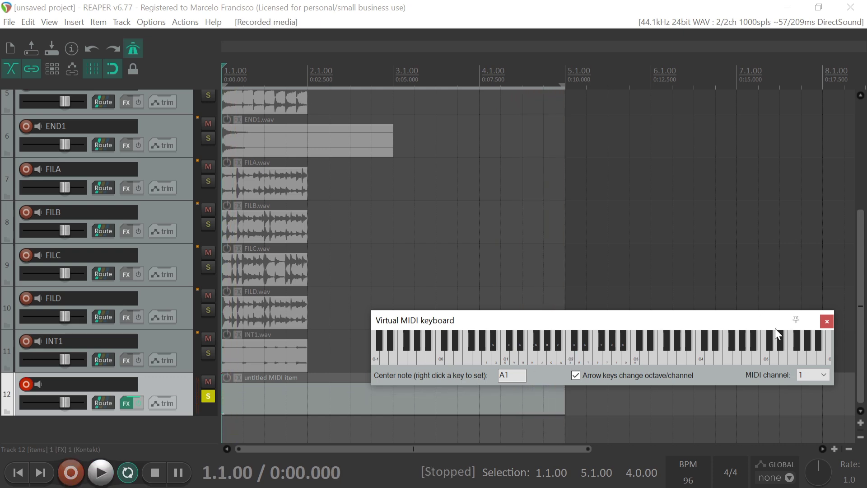
click(827, 321)
double_click(470, 405)
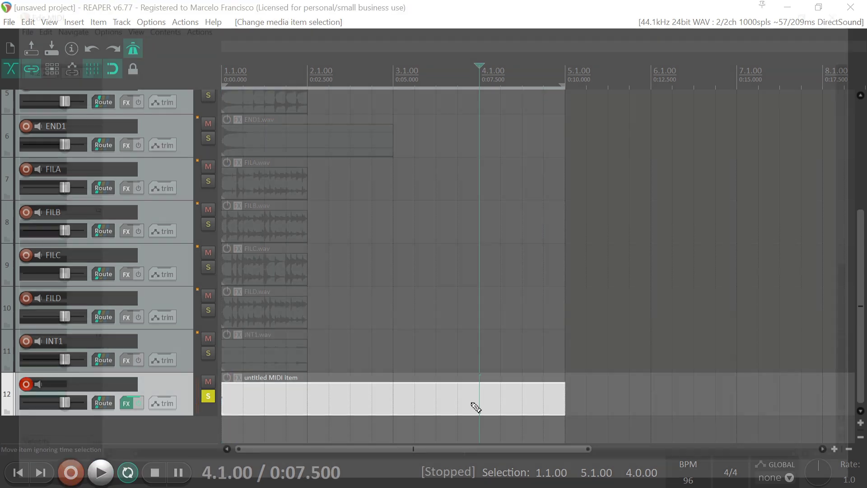
scroll(479, 402, down, 3)
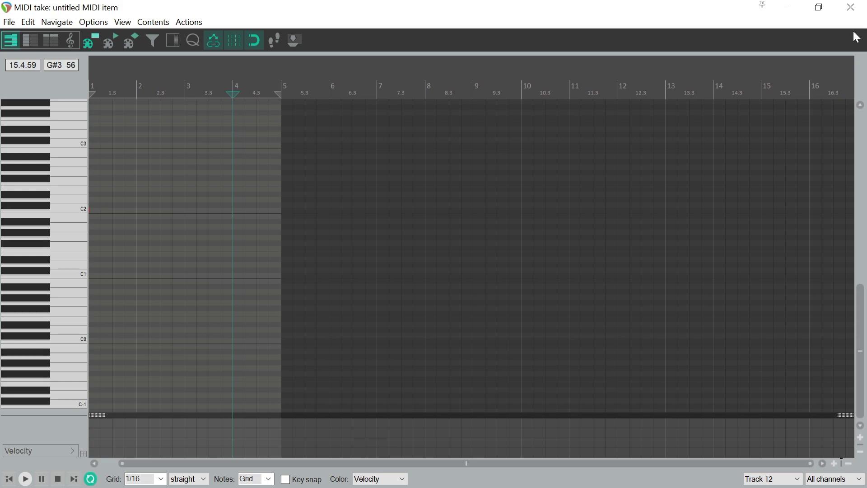
click(849, 7)
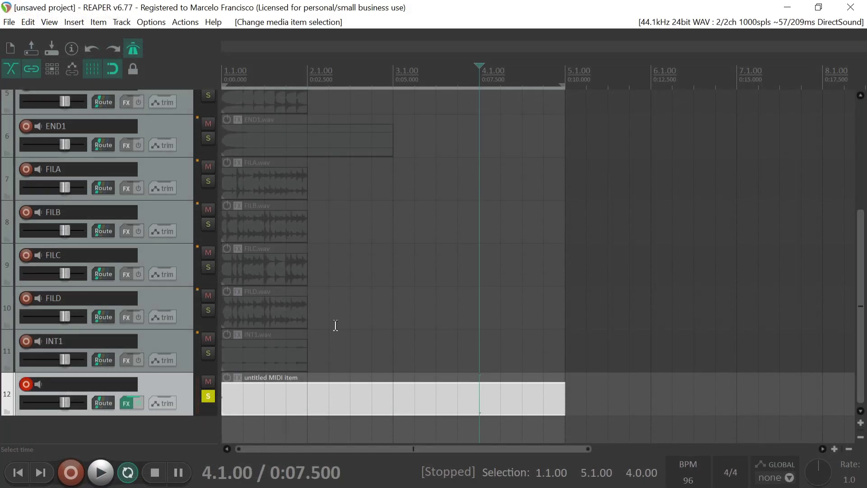
- Delete the recorded MIDI item from track 12 and return to the project start
click(324, 401)
key(Delete)
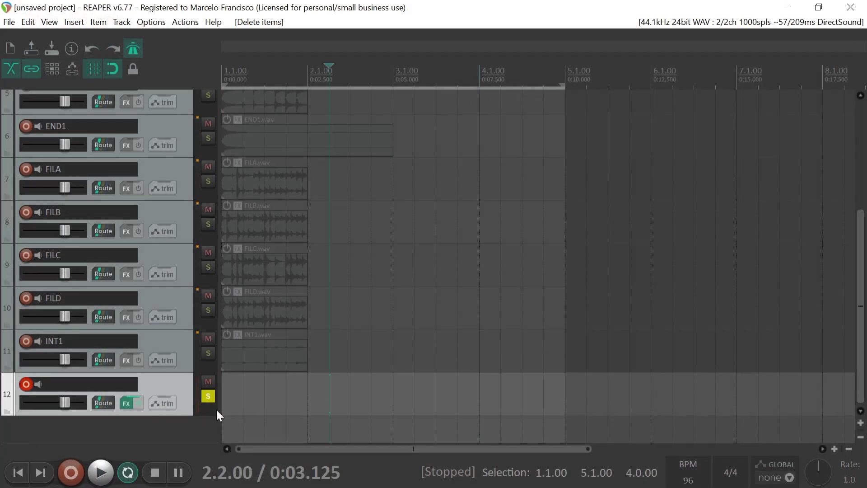
click(18, 472)
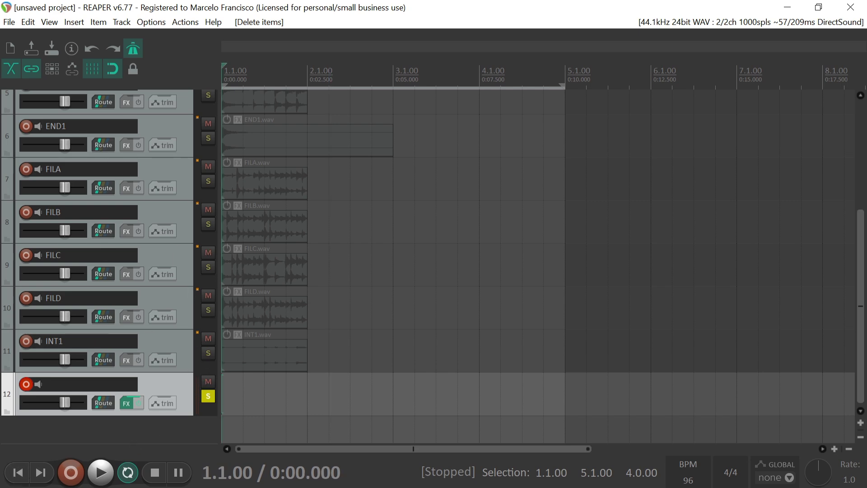
- Turn off repeat and reopen the Virtual MIDI keyboard
key(r)
click(49, 23)
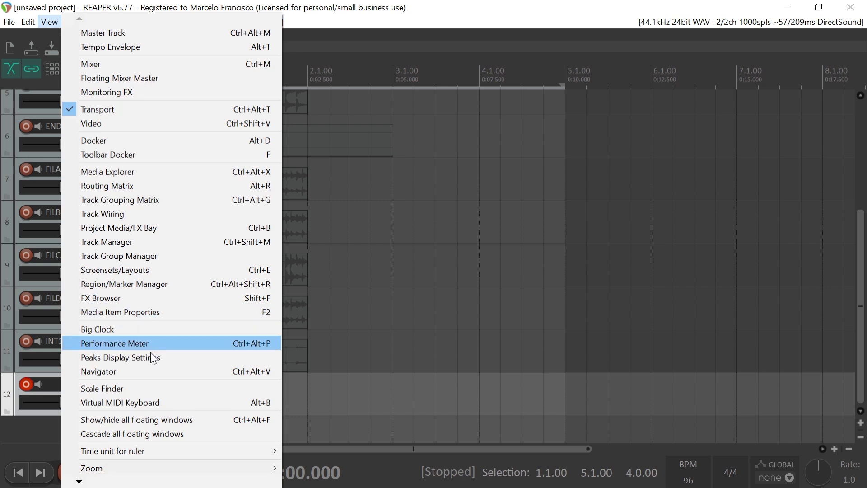
click(153, 401)
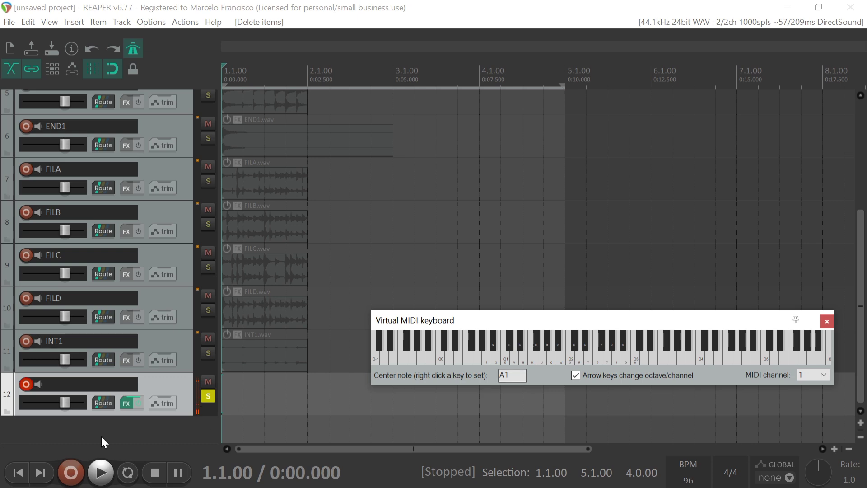
- Try another recording of the C2 key on track 12, and delete the resulting MIDI item
click(71, 472)
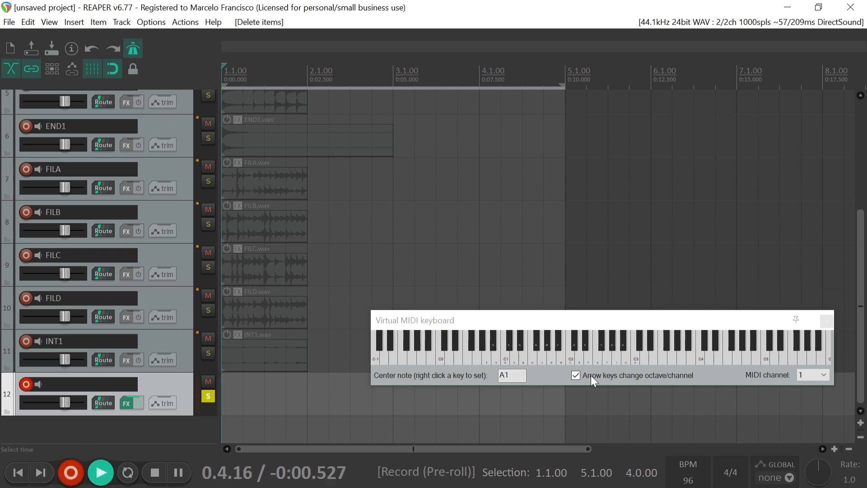
click(573, 360)
drag(571, 359, 572, 359)
key(space)
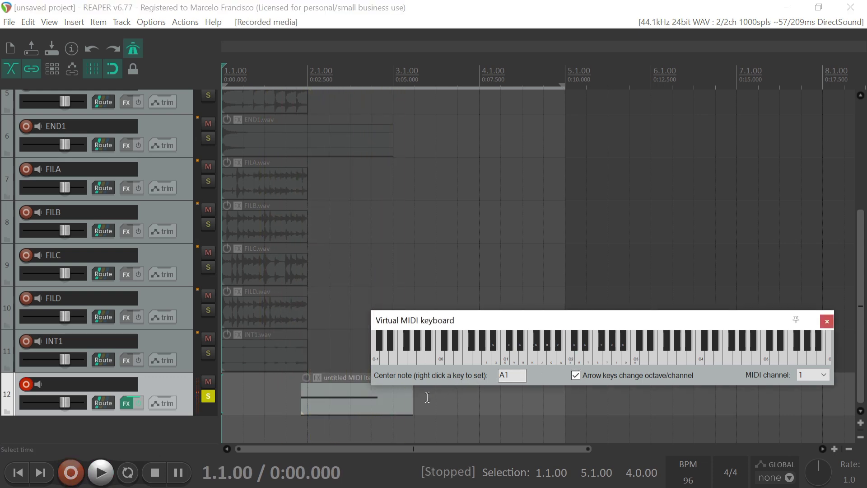
click(381, 407)
key(Delete)
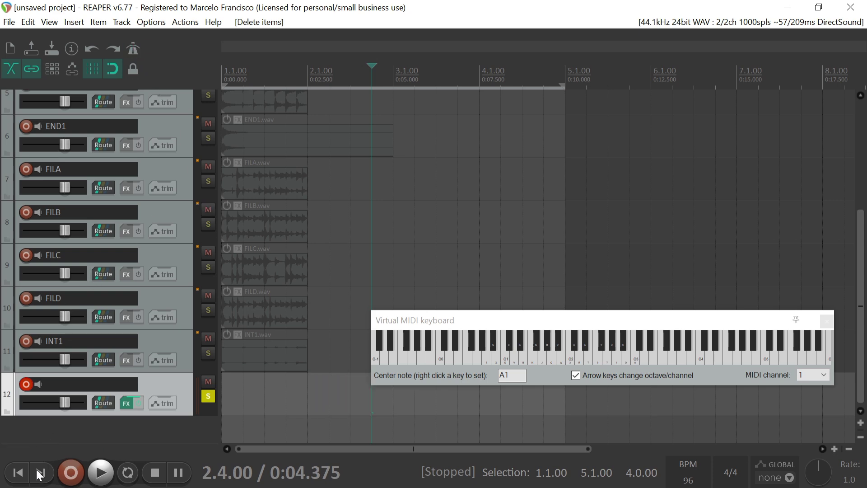
- Record a held C2 note on track 12 until just past 5.1.00, and move the item to the project start
click(18, 472)
click(70, 472)
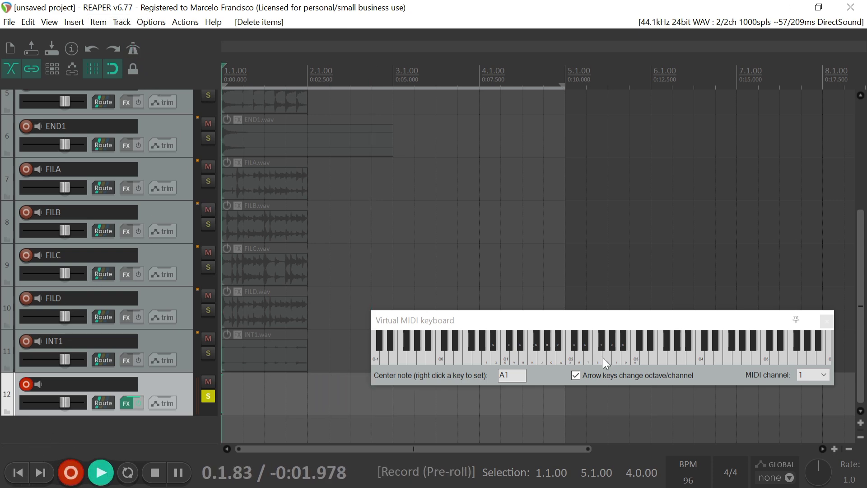
click(569, 360)
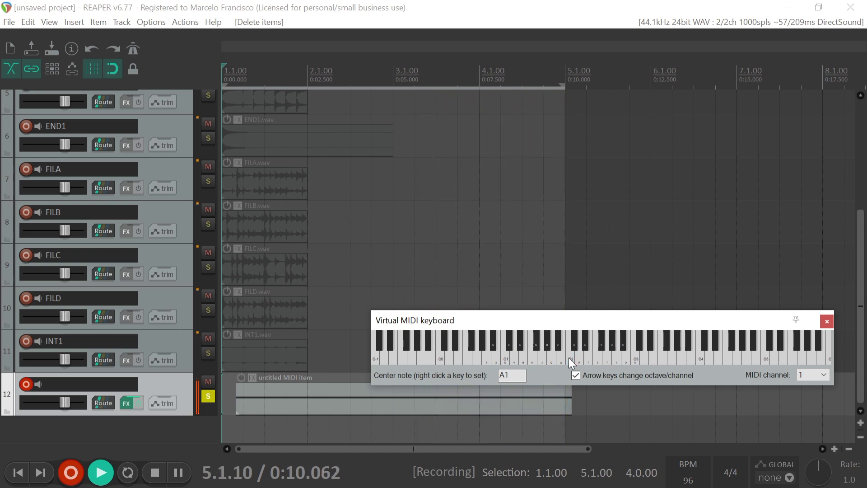
key(space)
drag(238, 399, 223, 398)
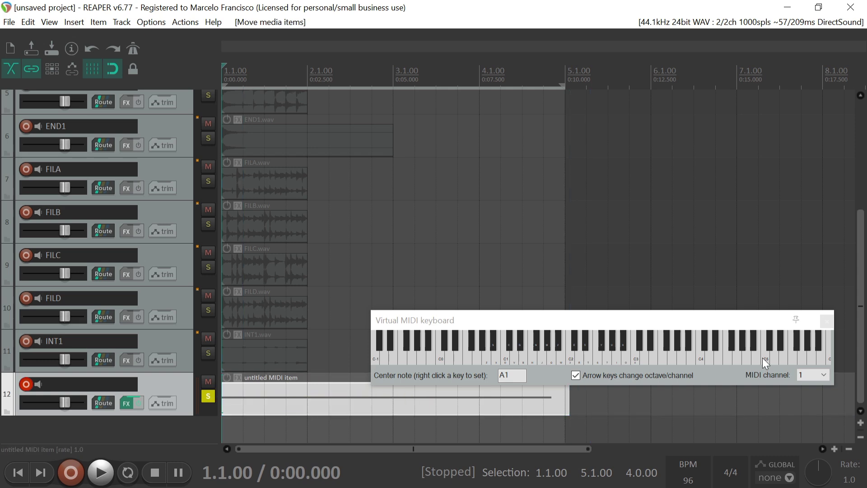
- Trim the track 12 MIDI item's end to 5.1.00 and lengthen its C2 note to the start of bar 5
click(831, 322)
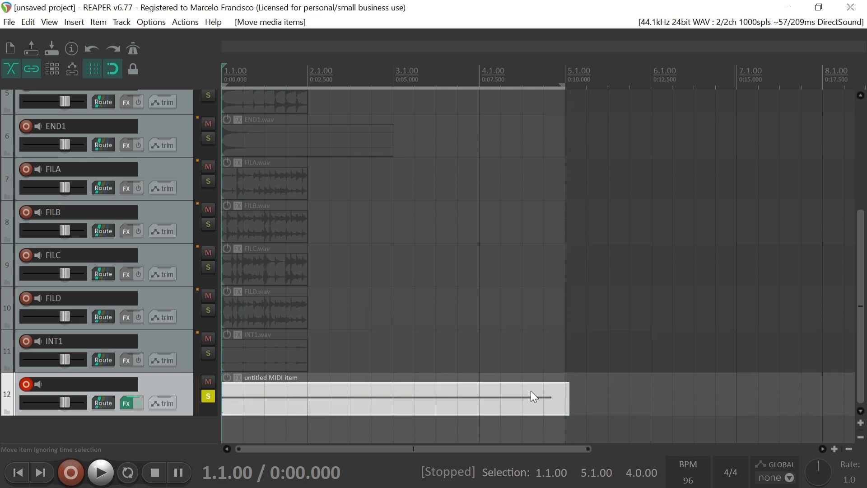
drag(572, 391, 564, 396)
double_click(490, 400)
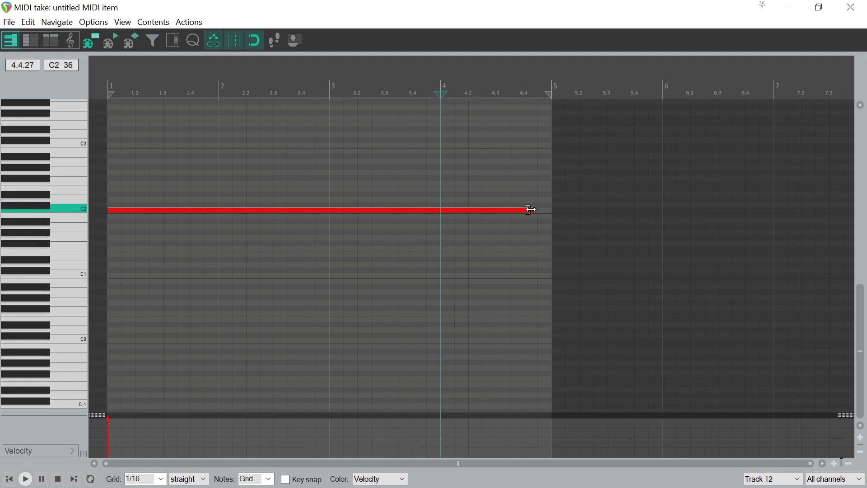
drag(546, 209, 552, 209)
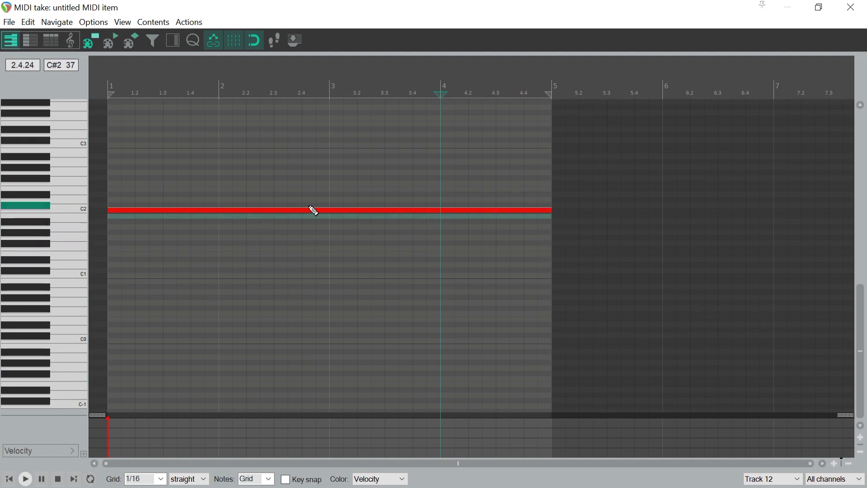
click(852, 10)
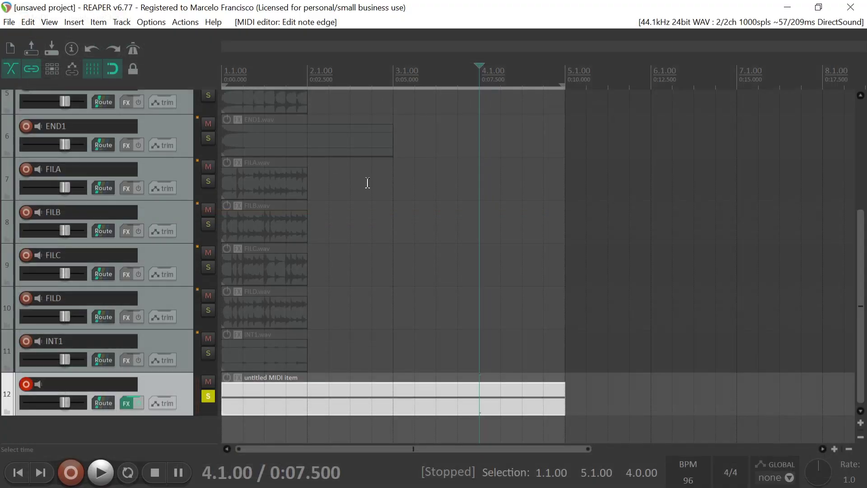
- Listen to the track 12 bass from the project start together with ARRA soloed, and clear the ARRA solo
key(space)
key(space)
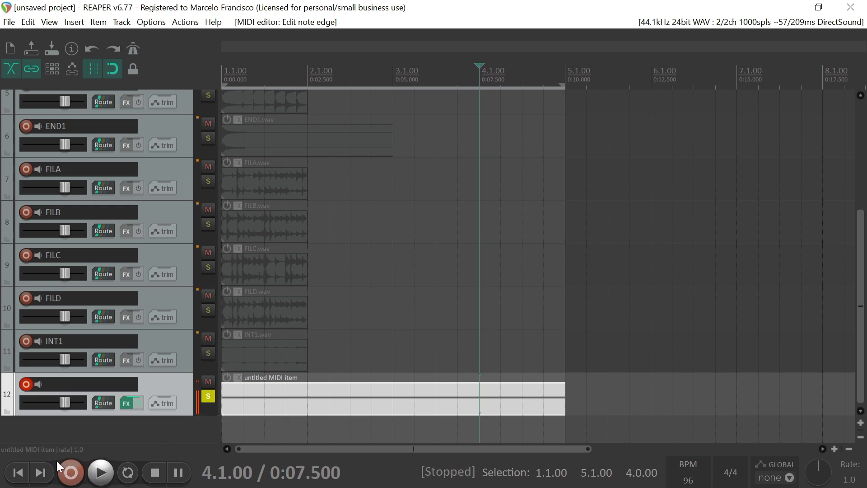
click(19, 472)
drag(861, 309, 836, 124)
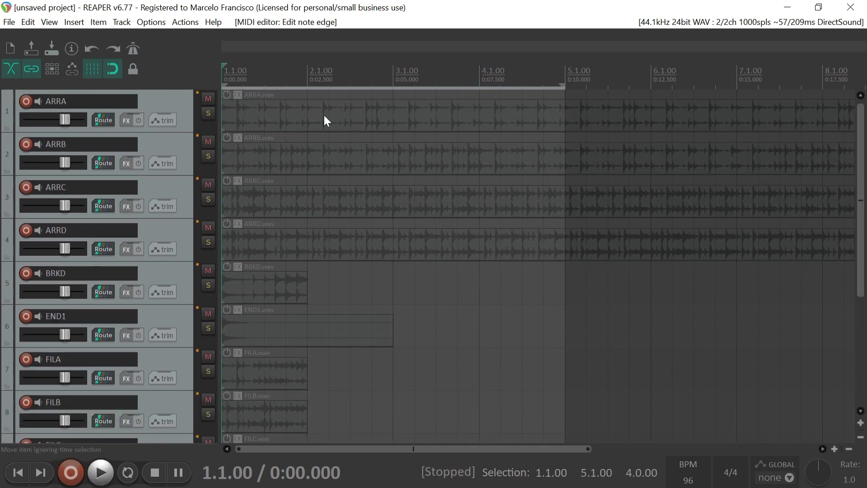
click(212, 111)
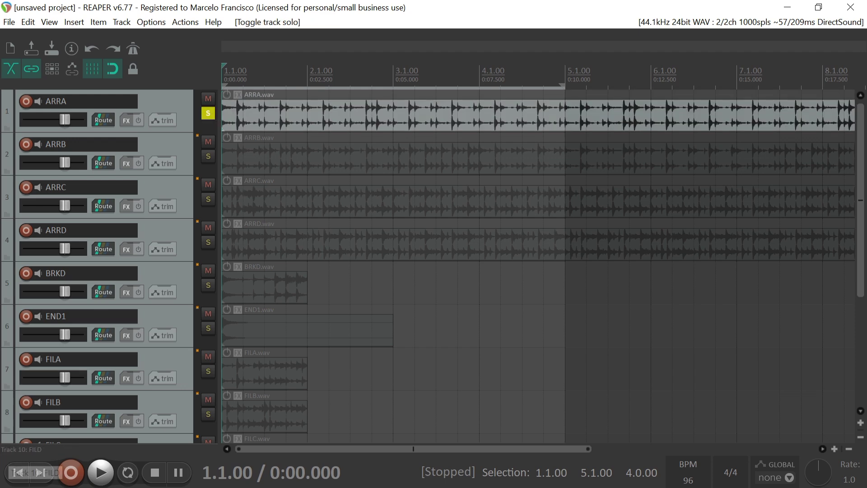
key(space)
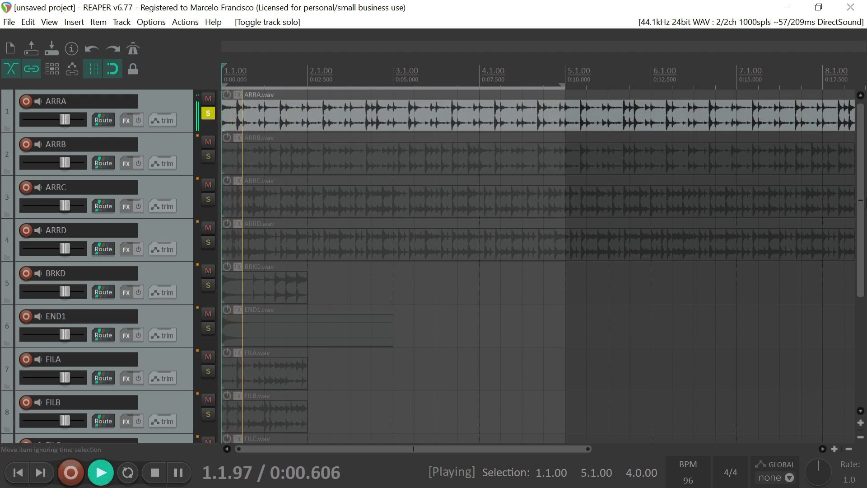
drag(861, 184, 852, 302)
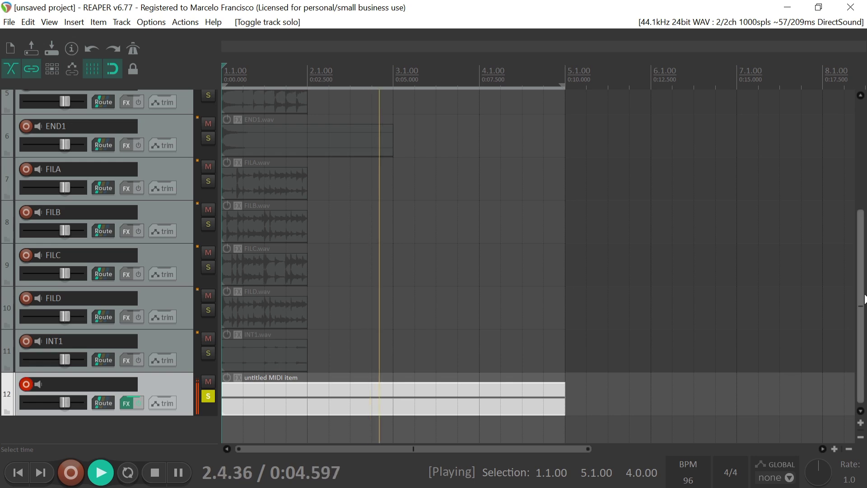
mouse_move(861, 307)
mouse_down()
mouse_move(861, 200)
mouse_move(860, 322)
mouse_up()
key(space)
click(208, 113)
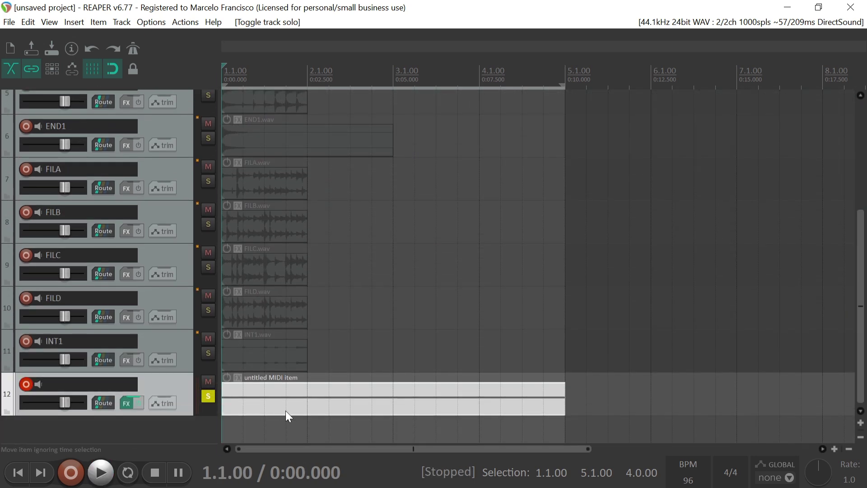
- Try moving the track 12 item's note up to C3 in the MIDI editor, and return it to C2
double_click(291, 399)
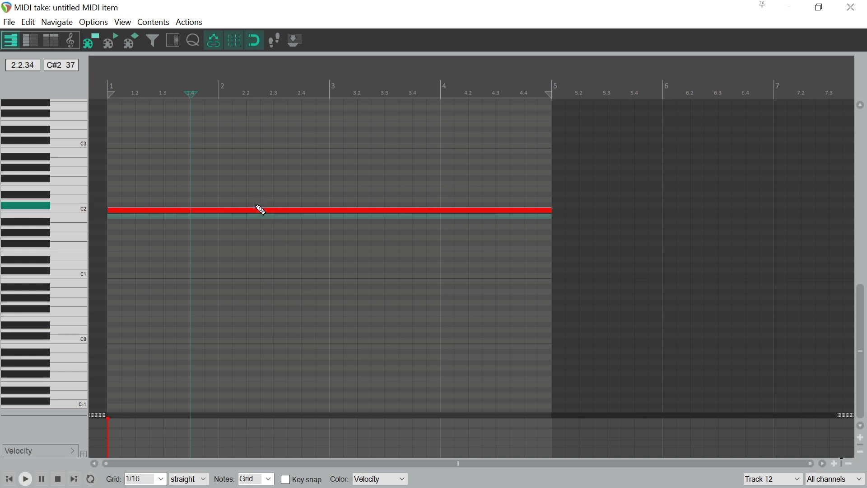
click(256, 210)
drag(255, 210, 261, 149)
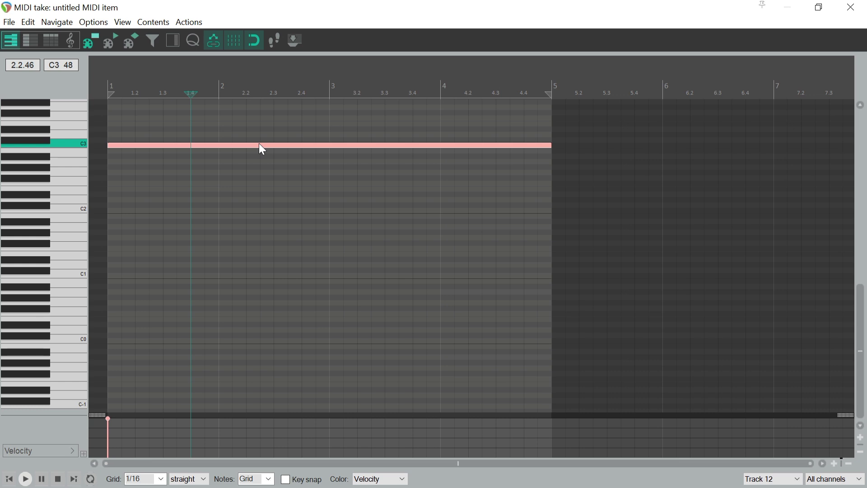
drag(259, 145, 269, 209)
click(851, 7)
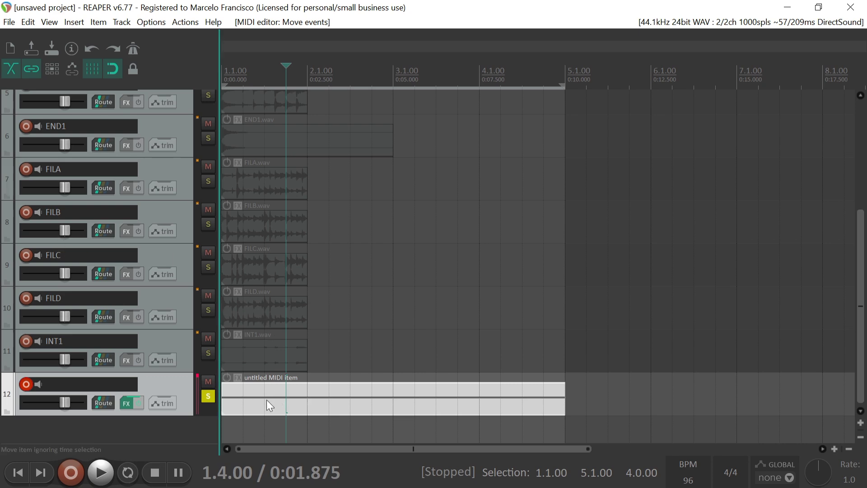
- Open the render settings for the track 12 bass loop and name the output file BMAJ_C
click(11, 22)
click(84, 218)
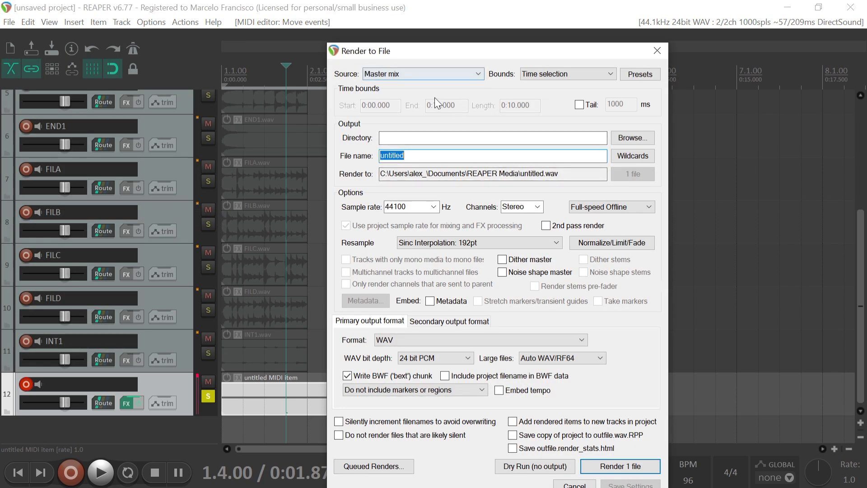
key(BackSpace)
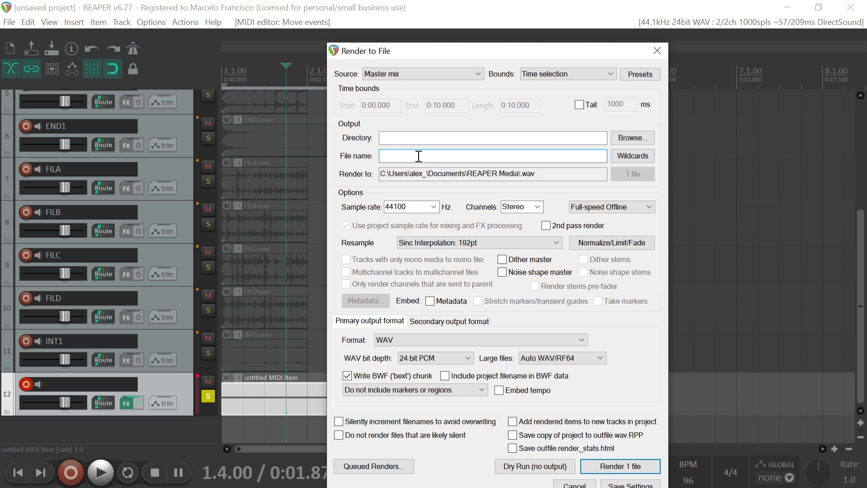
text(b)
text(B)
text(MAJ_C)
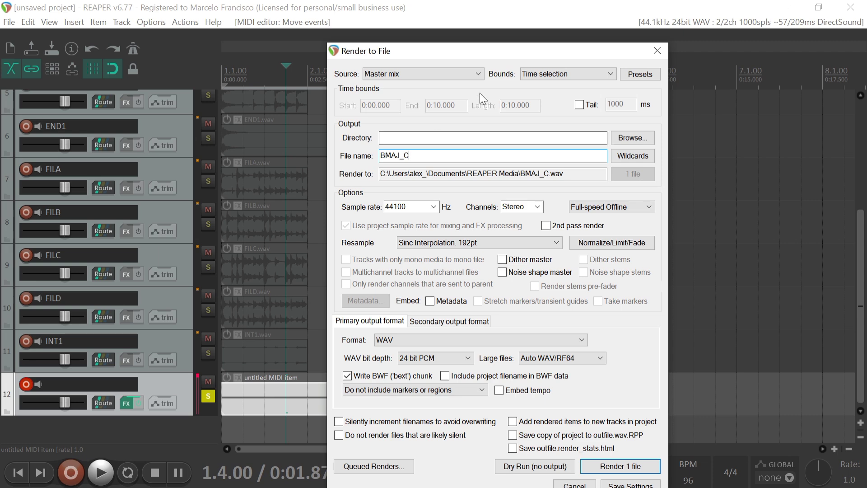
- Set the render channels to Mono and the WAV bit depth to 16 bit PCM, and close the render settings without rendering
click(537, 207)
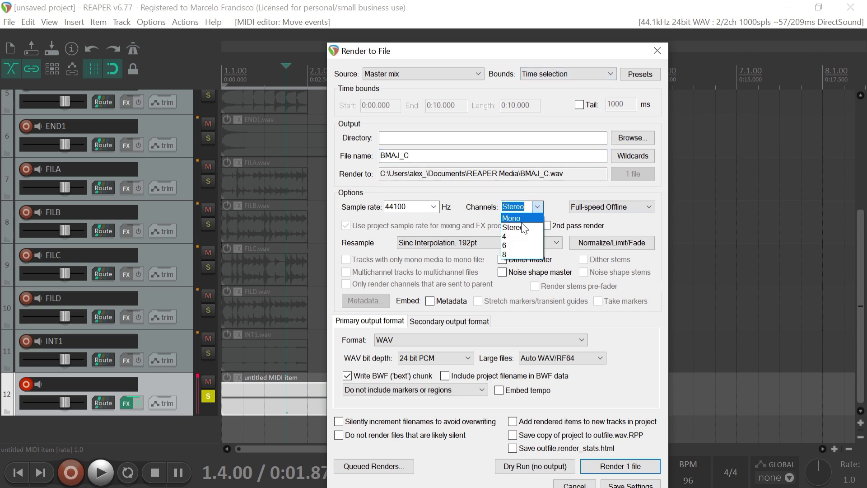
click(518, 219)
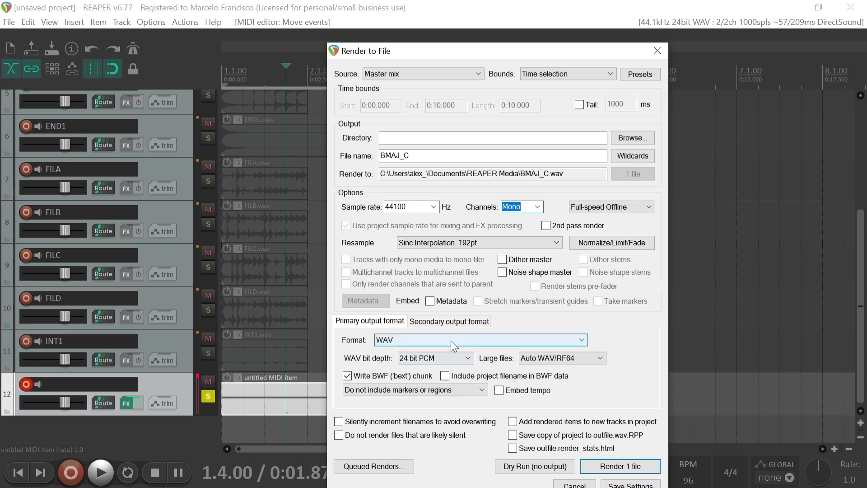
click(467, 358)
click(438, 379)
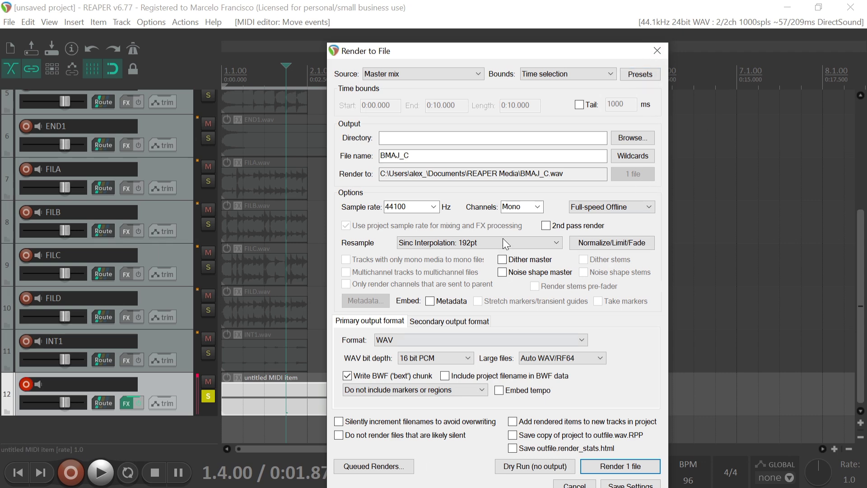
click(657, 51)
- Solo the ARRA track and set the time selection from 1.1.00 to 9.1.00 to cover its full loop
drag(860, 300, 860, 194)
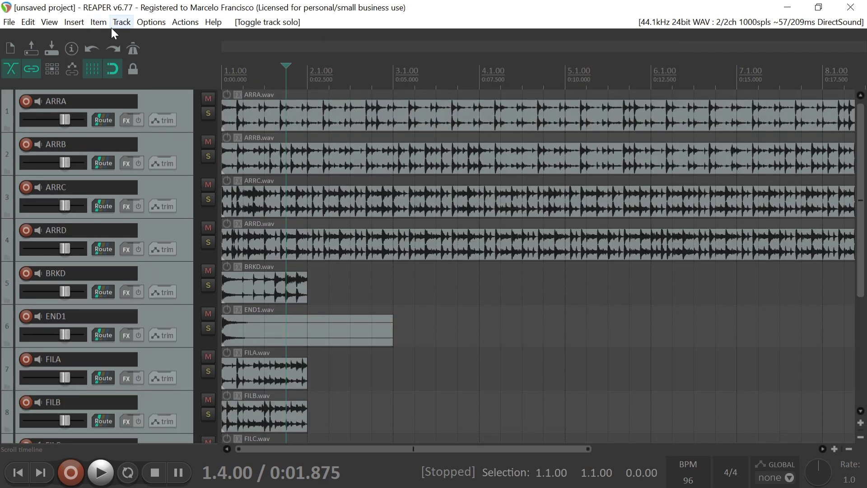
click(206, 114)
scroll(387, 176, down, 5)
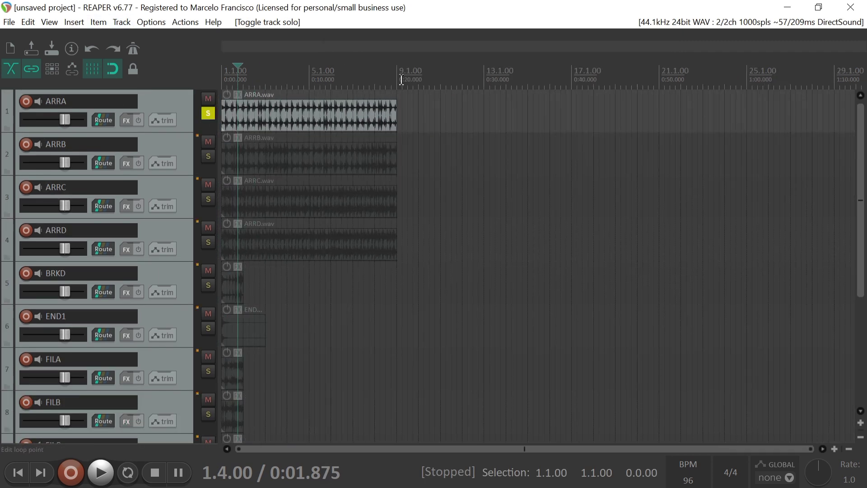
drag(397, 81, 223, 82)
scroll(382, 129, up, 5)
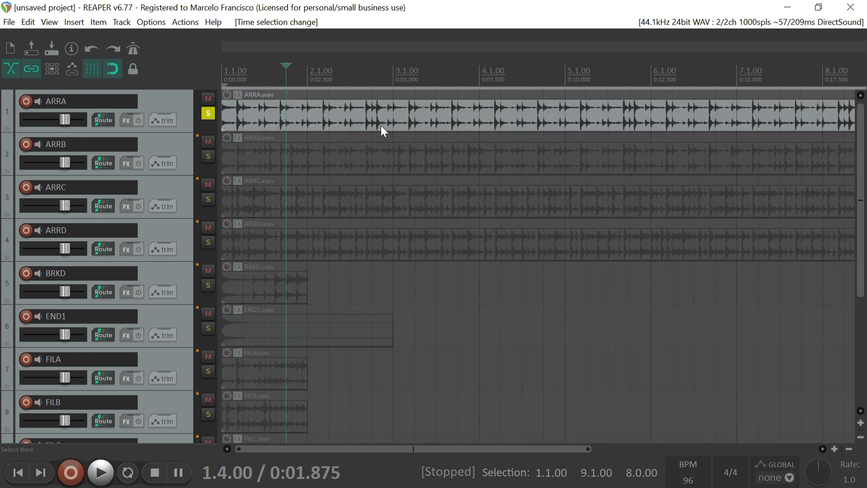
click(178, 97)
scroll(259, 122, down, 3)
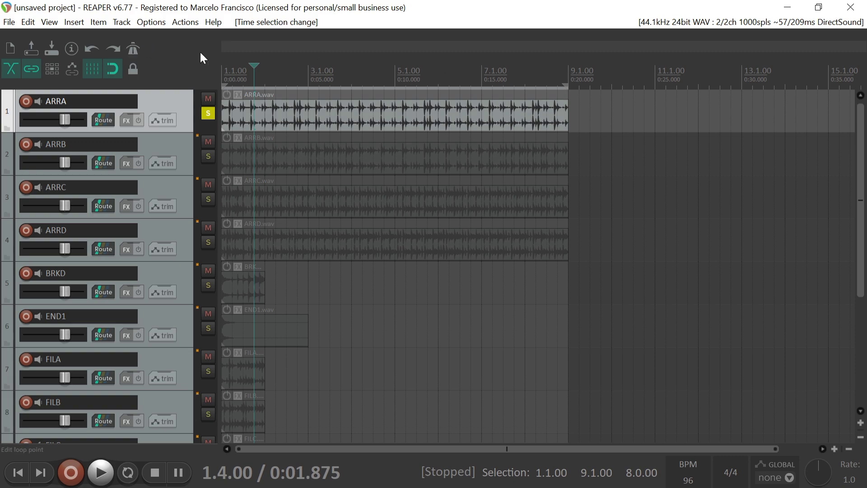
- Copy the ARRA track's name and paste it as the output file name in the render settings
double_click(58, 101)
right_click(58, 100)
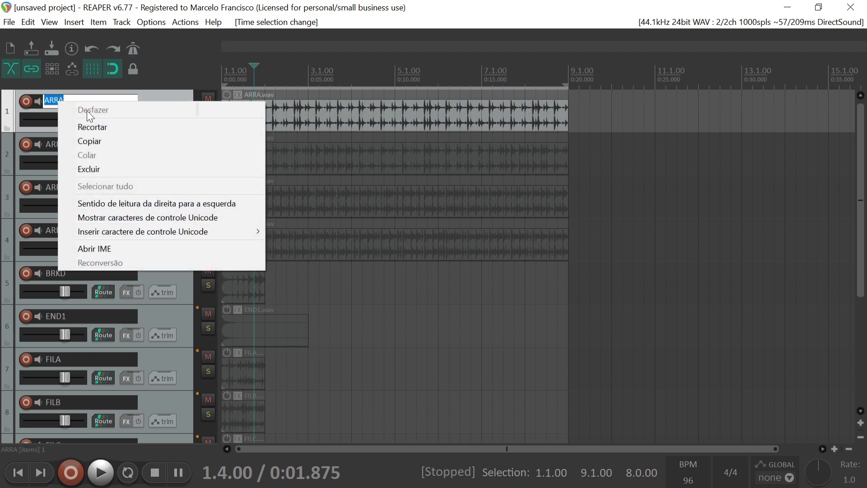
click(99, 140)
key(Escape)
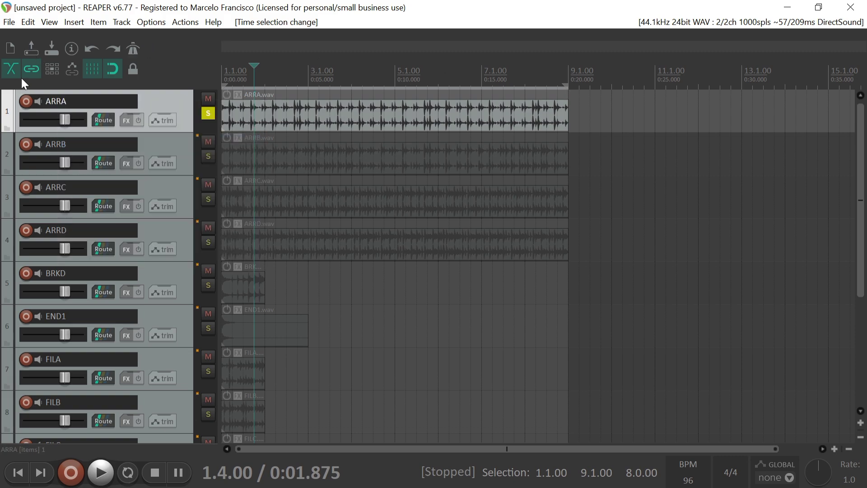
click(8, 22)
click(68, 215)
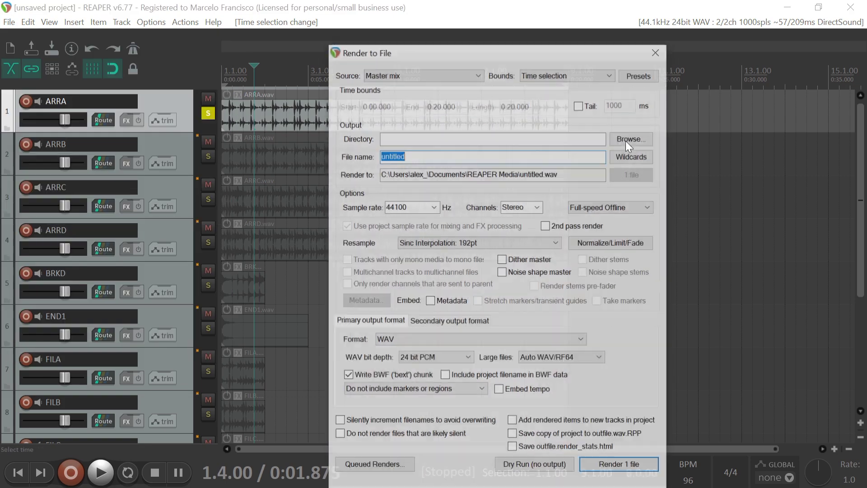
key(BackSpace)
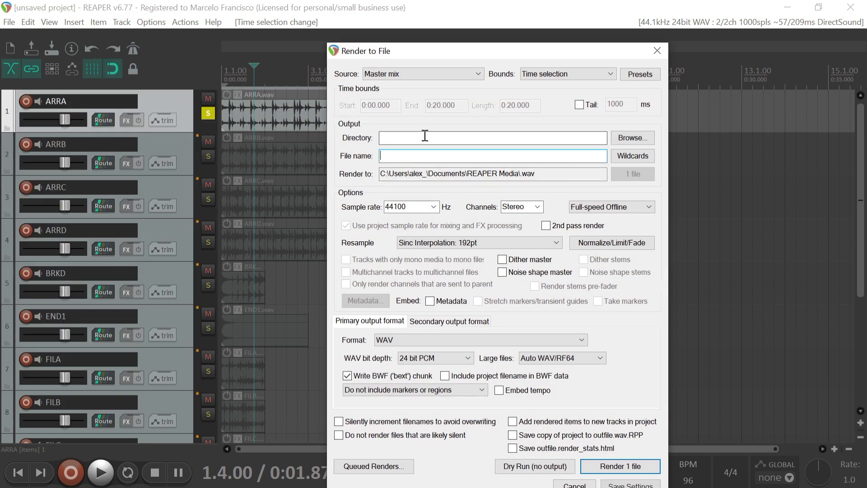
right_click(420, 156)
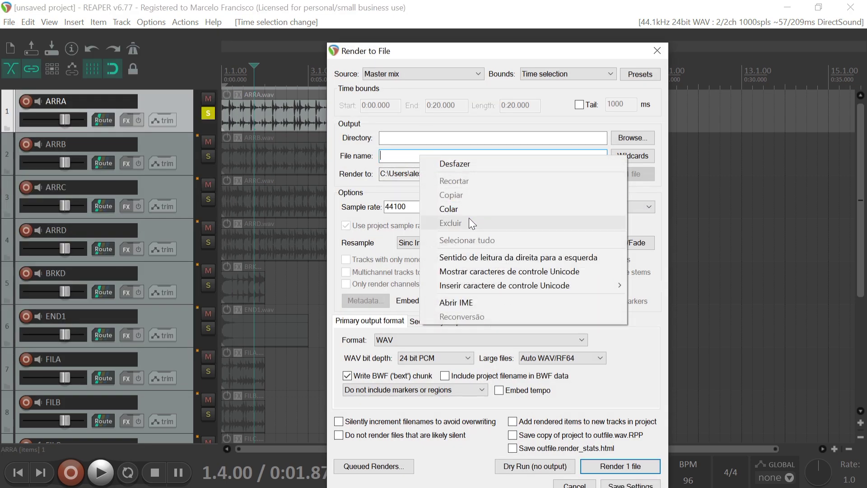
click(459, 210)
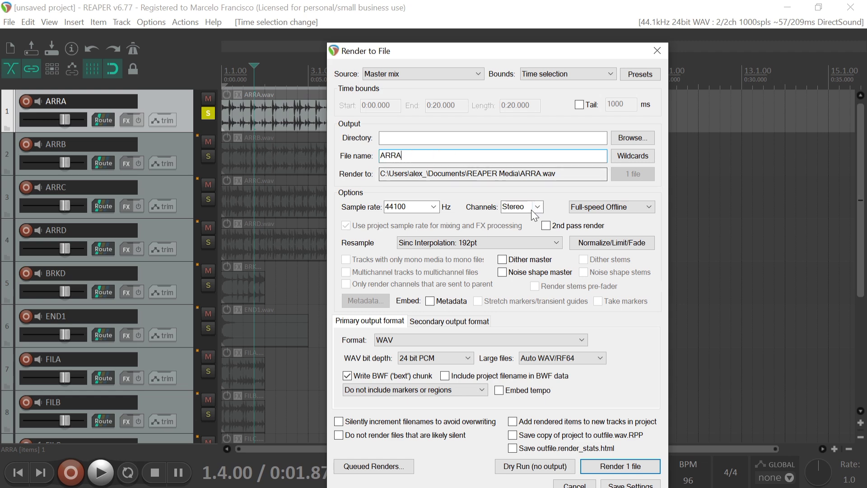
- Set the ARRA render's WAV bit depth to 16 bit PCM and close the render settings without rendering
click(434, 357)
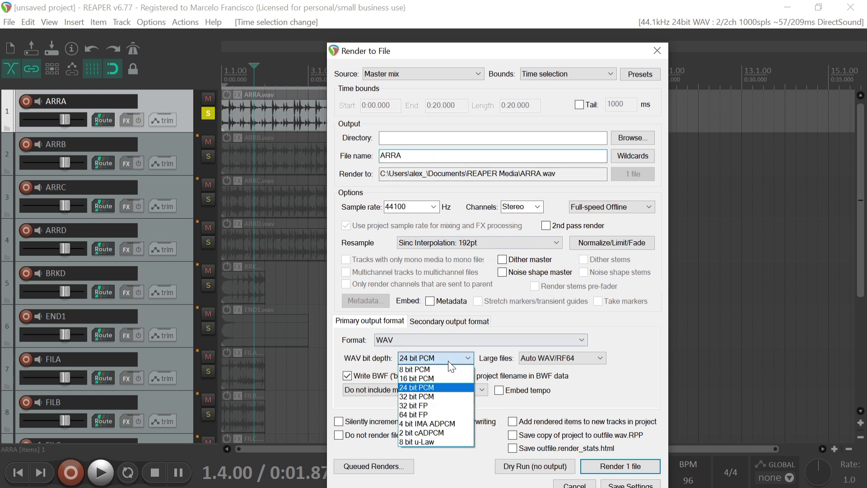
click(429, 380)
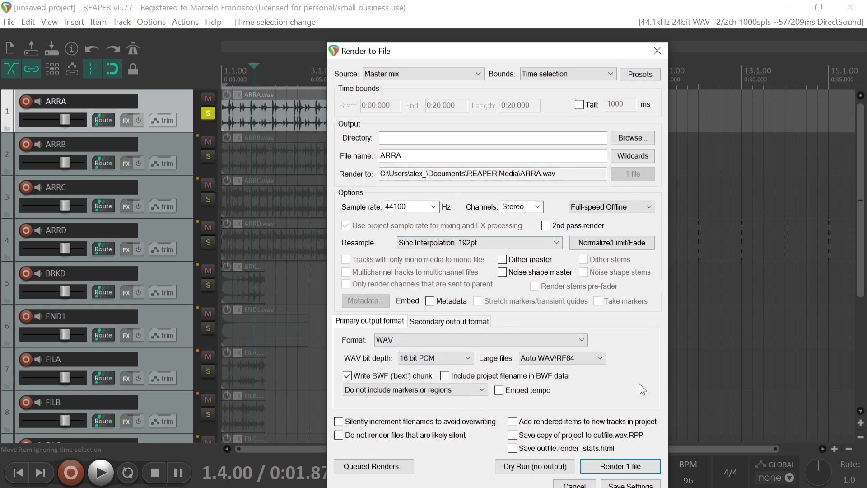
click(656, 53)
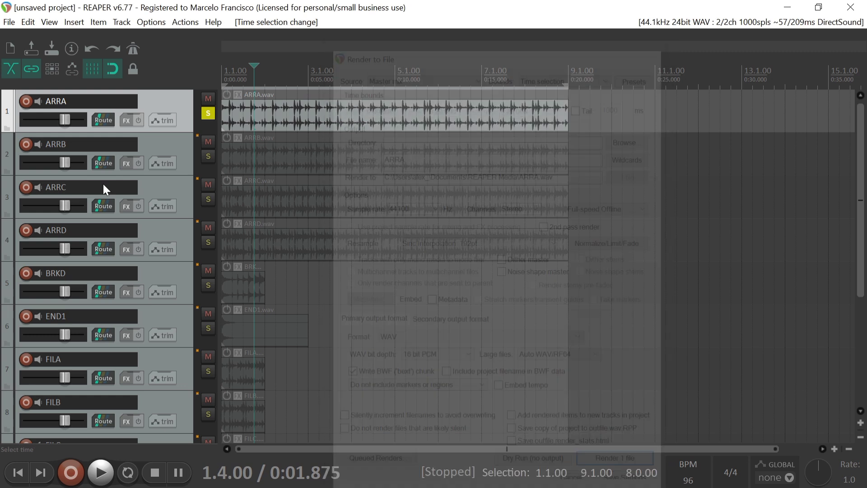
- Clear the ARRA solo, solo the FILA track instead, and shorten the time selection to 1.1.00 through 2.1.00
click(208, 113)
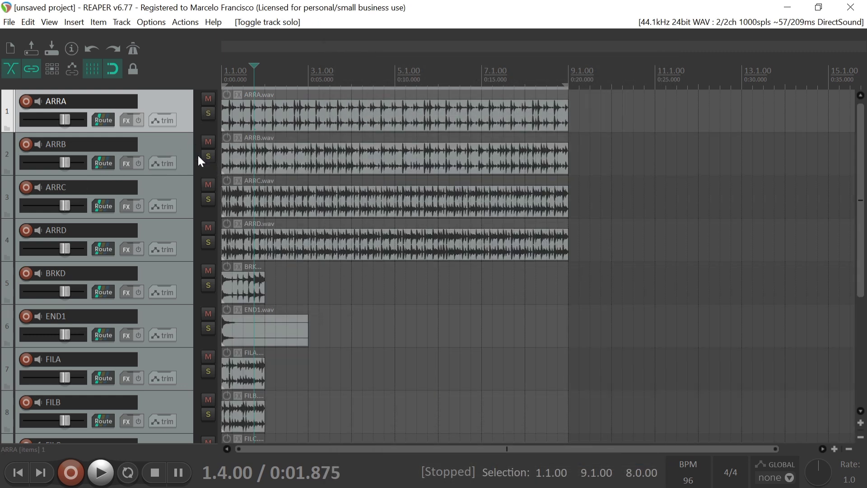
click(208, 157)
click(208, 156)
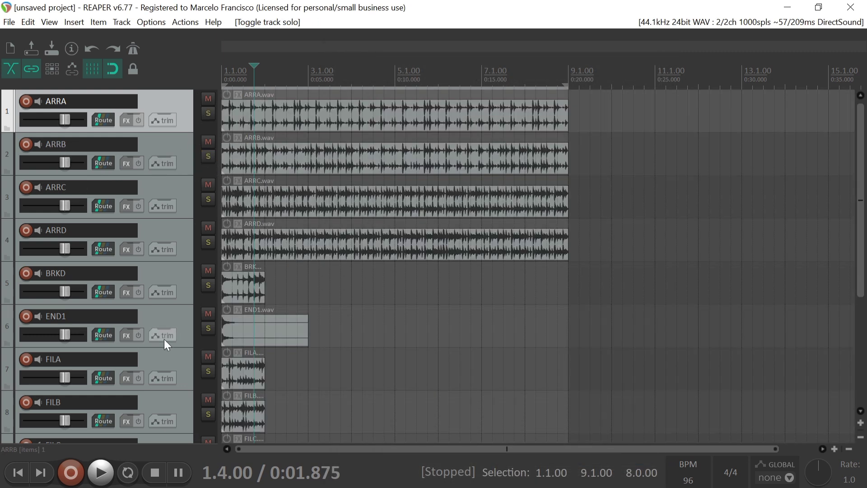
click(161, 364)
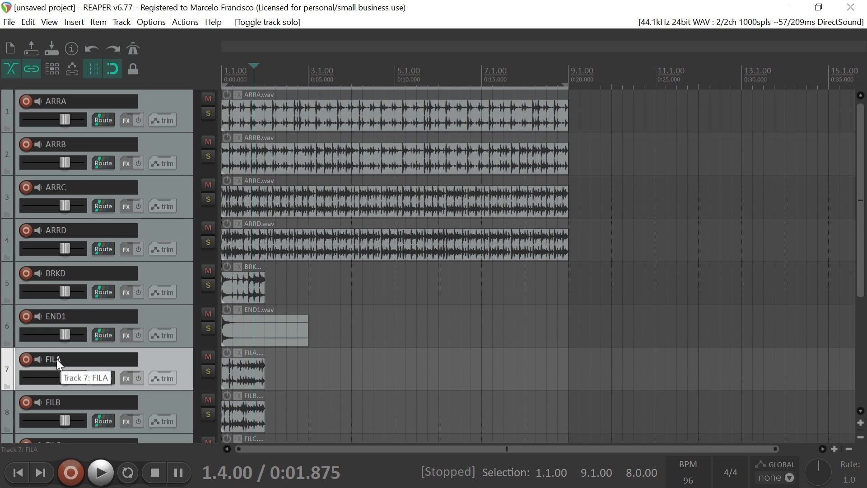
click(208, 371)
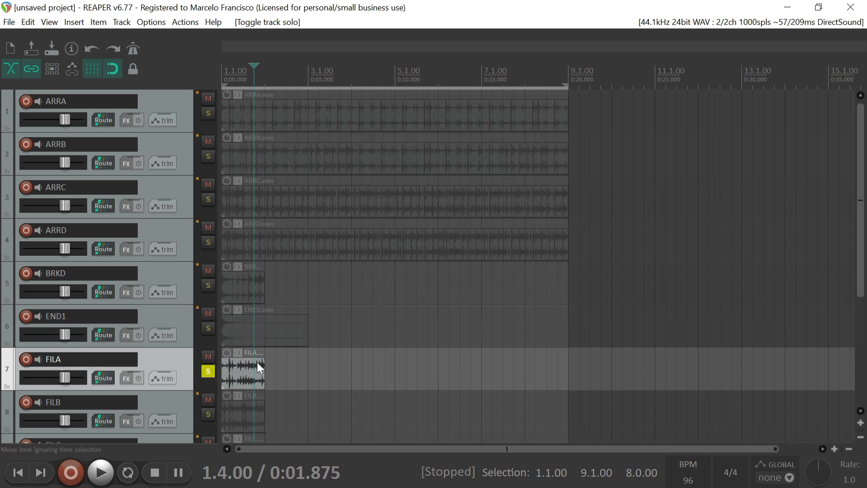
drag(561, 87, 265, 104)
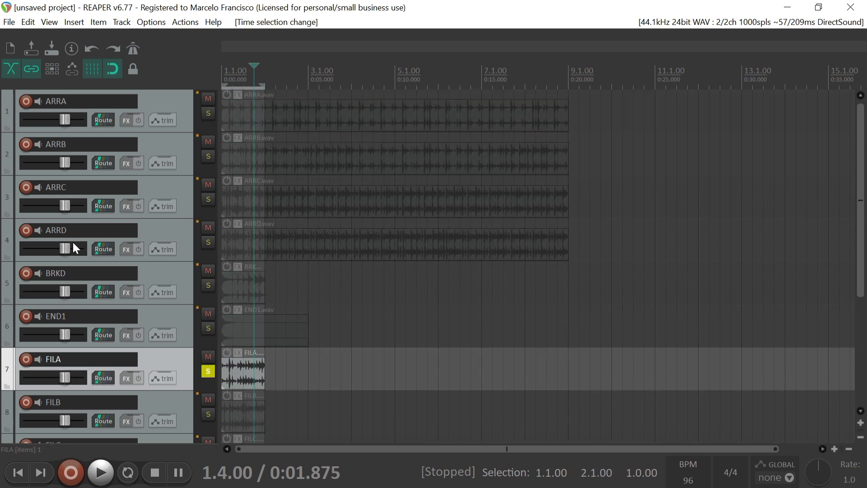
- Copy the FILA track's name and paste it as the output file name in the render settings
double_click(47, 360)
right_click(47, 360)
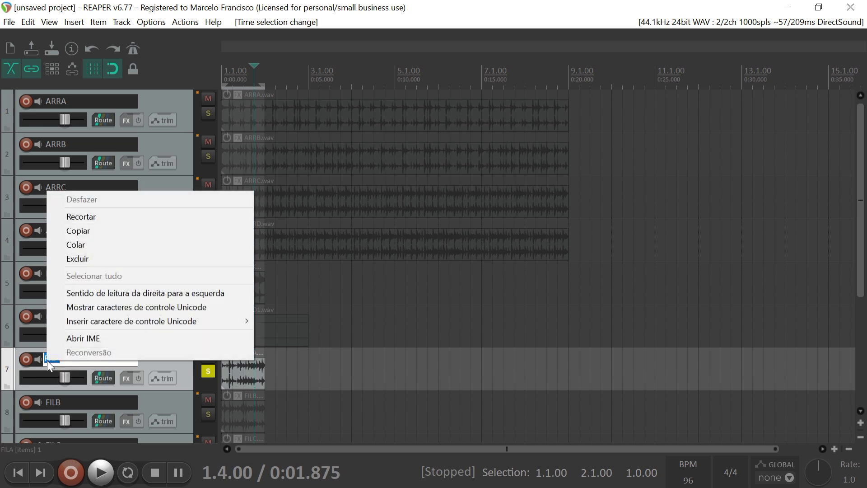
click(79, 233)
click(156, 357)
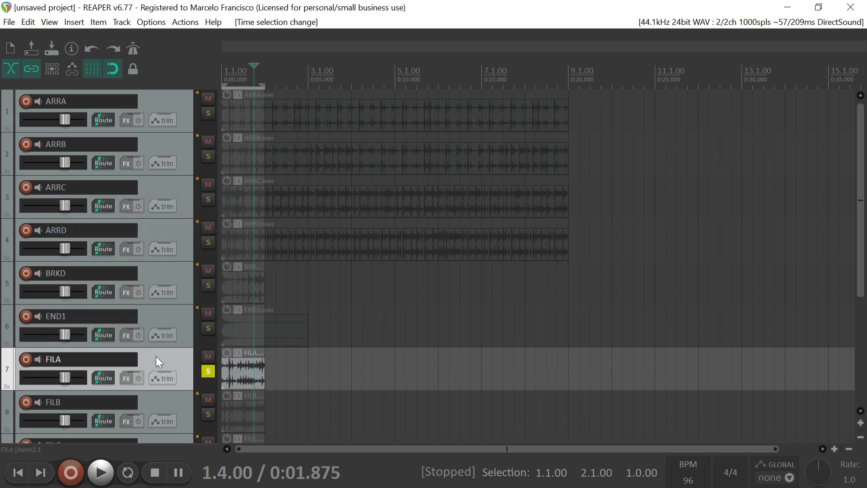
click(10, 24)
click(77, 217)
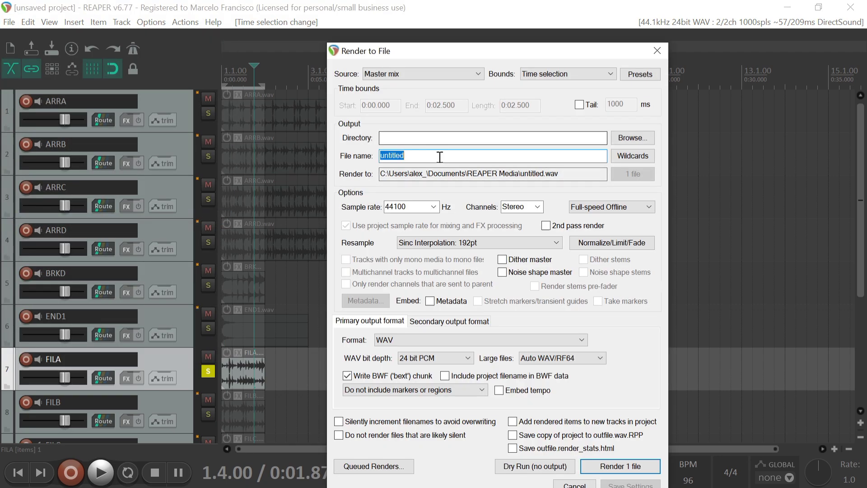
right_click(424, 159)
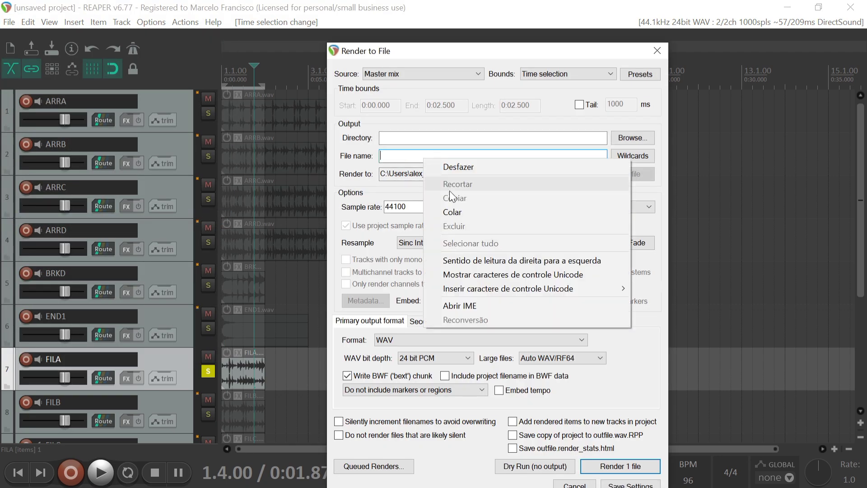
click(458, 215)
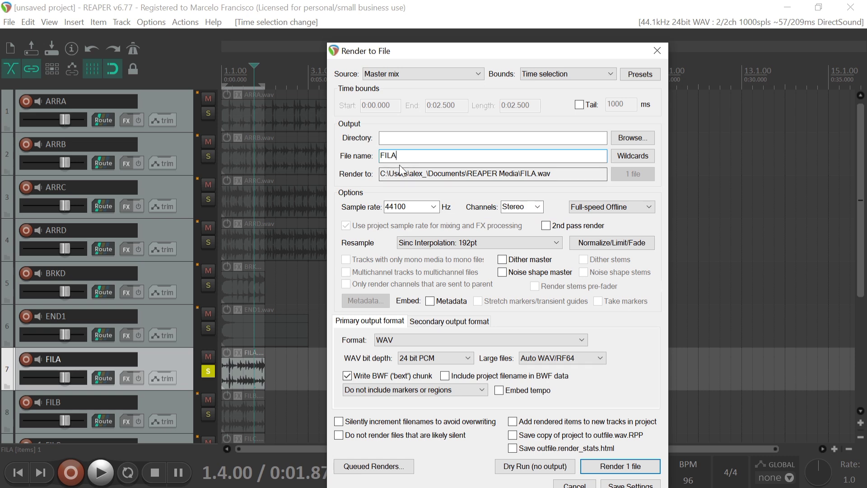
- Set the FILA render's WAV bit depth to 16 bit PCM and close the render settings without rendering
click(455, 360)
click(434, 379)
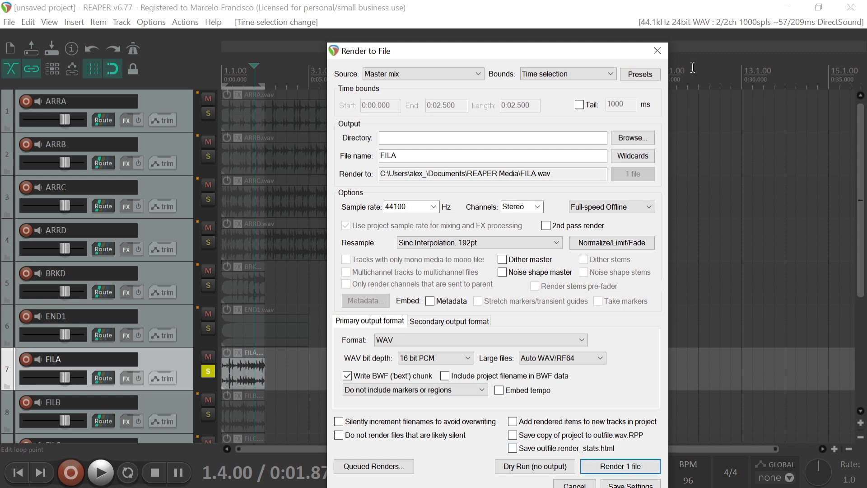
click(657, 51)
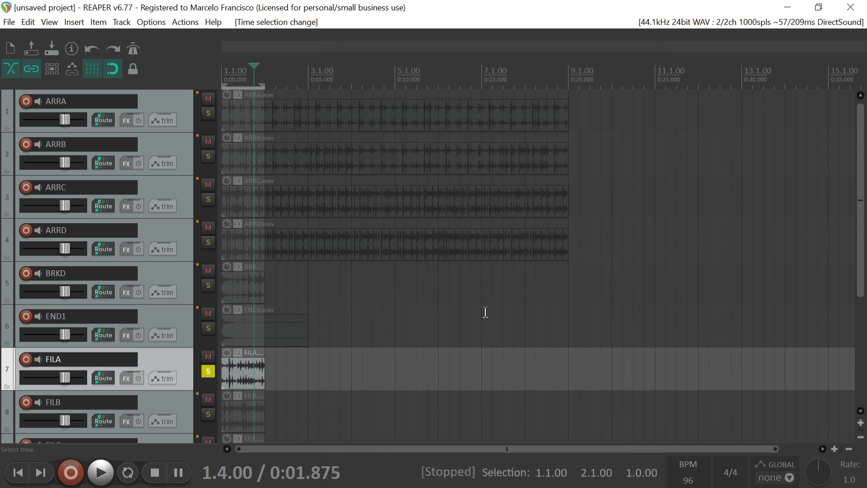
- Close REAPER, go from the DR VANEIRA_96 folder back to MEU EVENT in File Explorer, and check the DR VANEIRA_96 folder's details
click(851, 9)
click(445, 290)
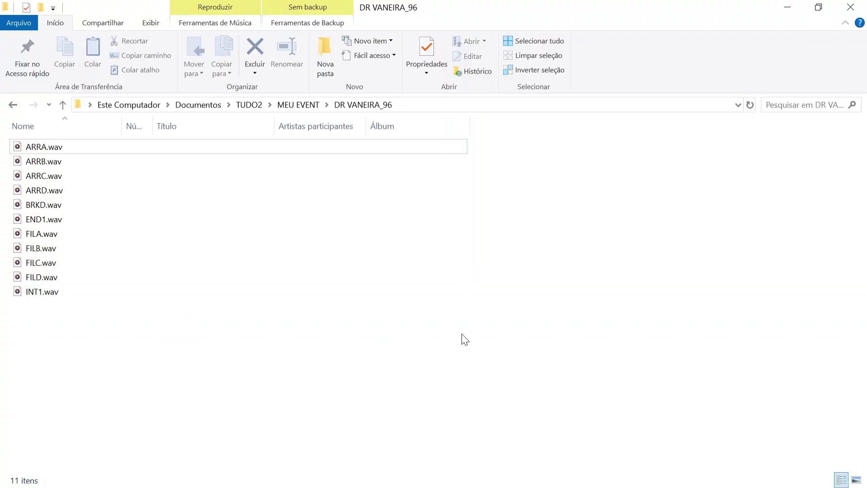
click(12, 104)
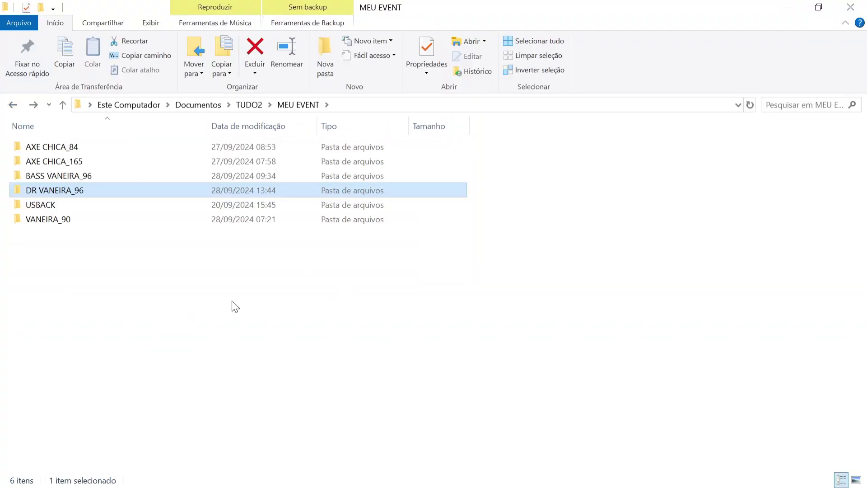
mouse_move(42, 191)
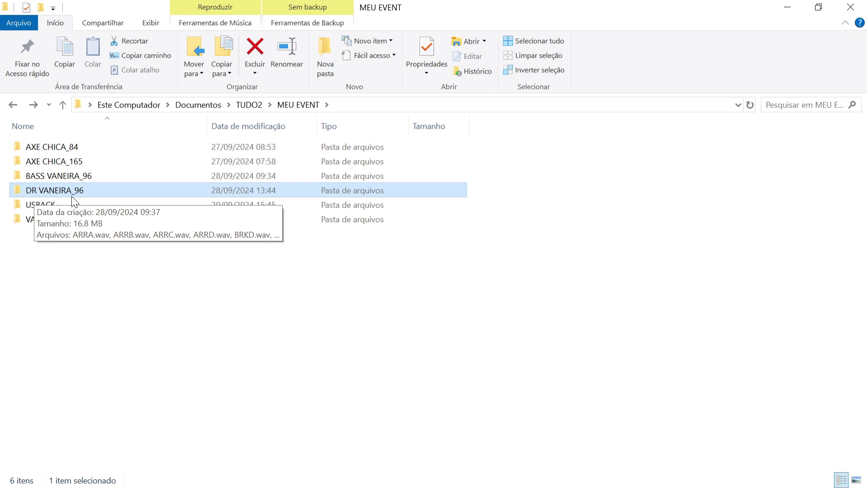
mouse_move(74, 196)
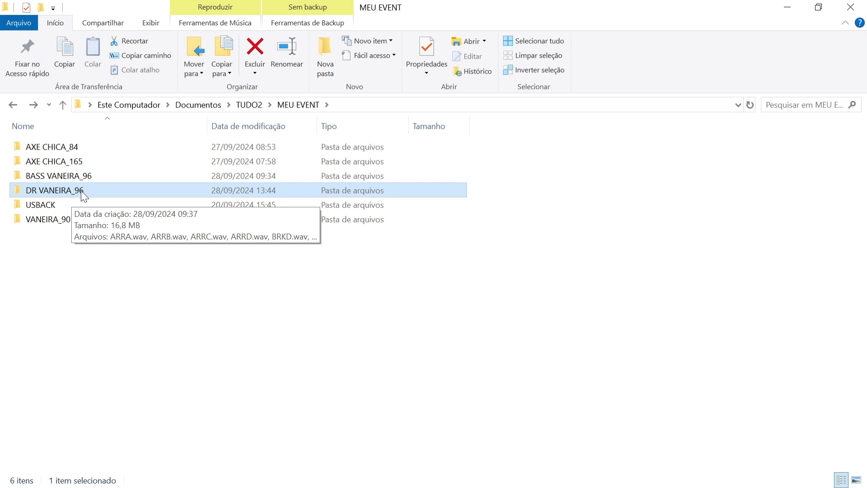
- Examine the drum loop WAV files in DR VANEIRA_96, and the major and minor bass loop files in BASS VANEIRA_96, within MEU EVENT
double_click(76, 194)
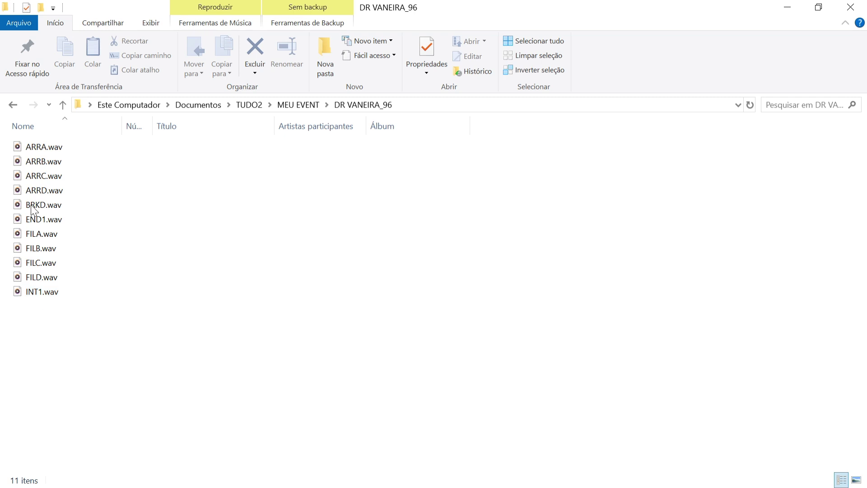
click(13, 104)
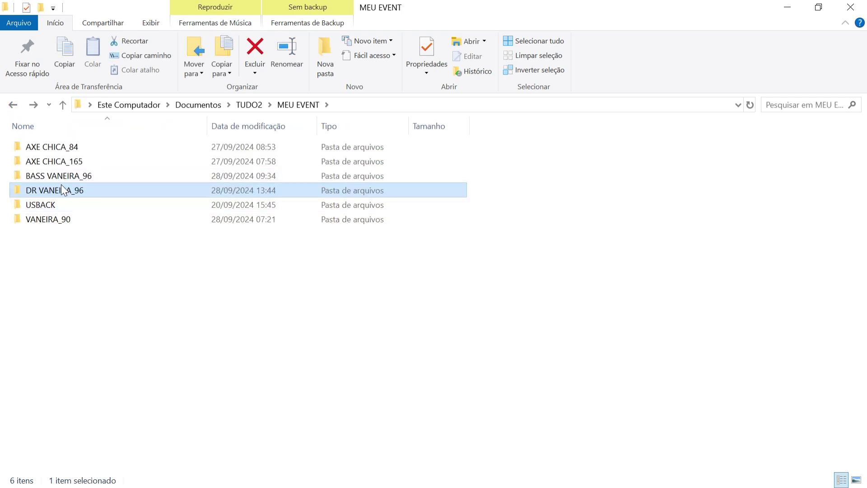
click(67, 178)
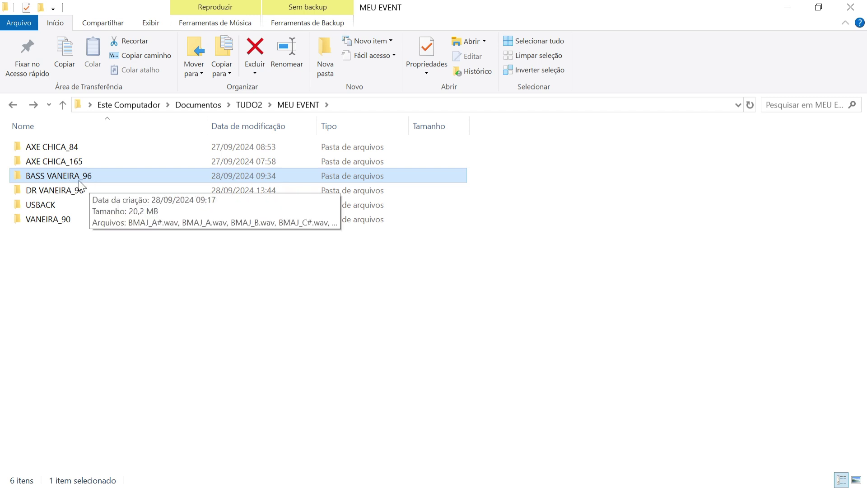
double_click(64, 178)
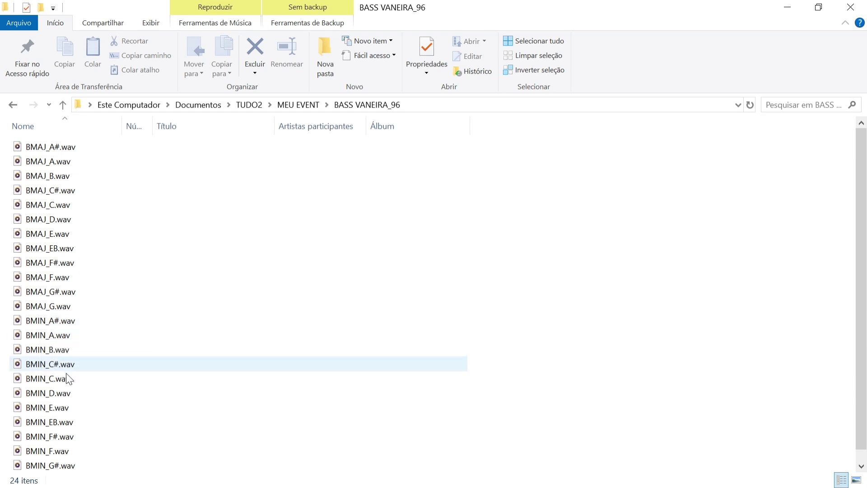
click(12, 105)
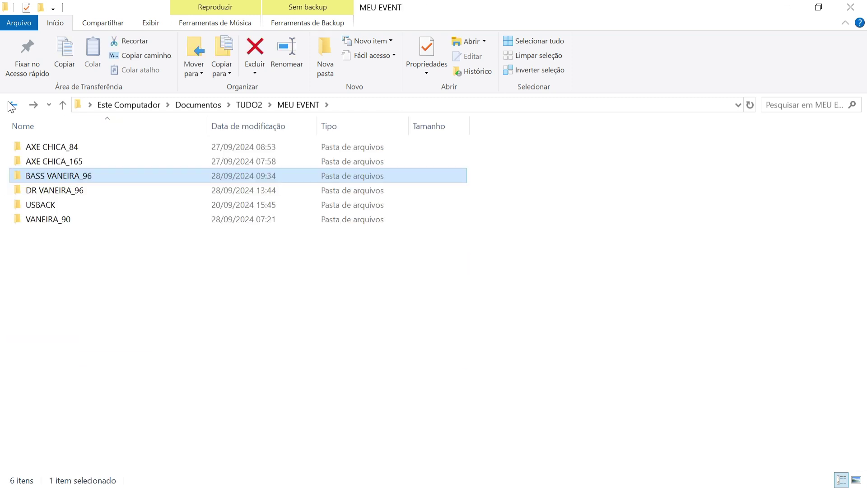
double_click(65, 176)
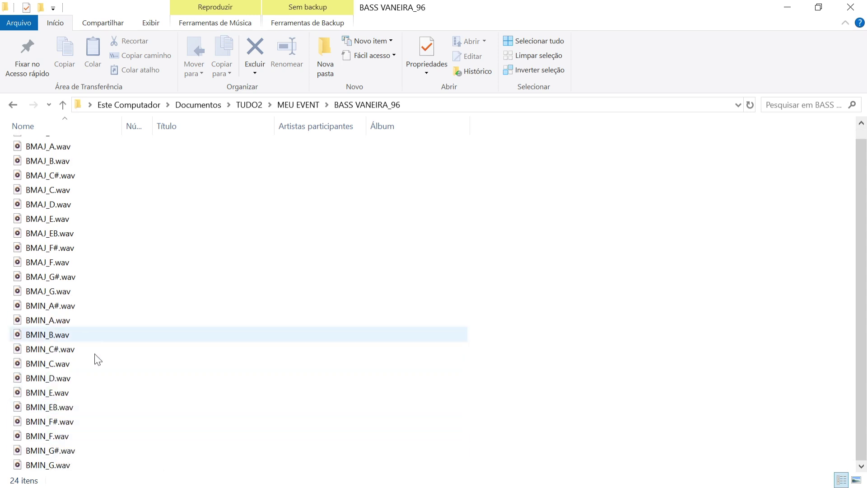
scroll(92, 357, up, 1)
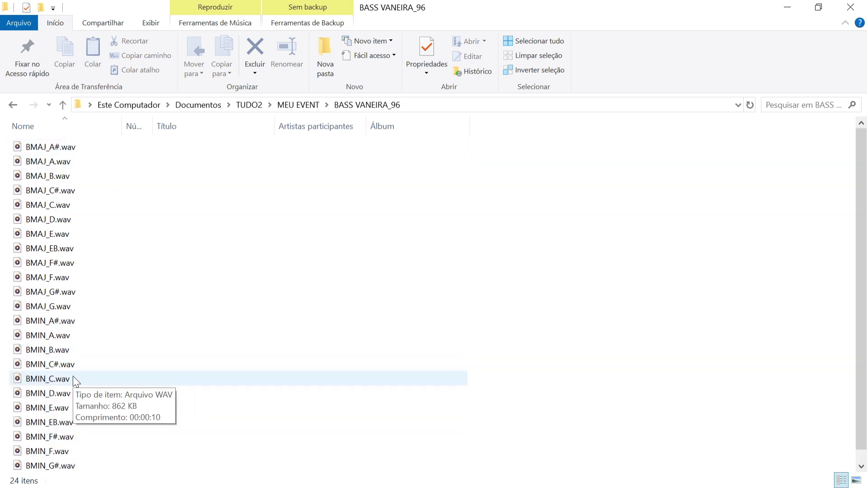
scroll(77, 420, down, 1)
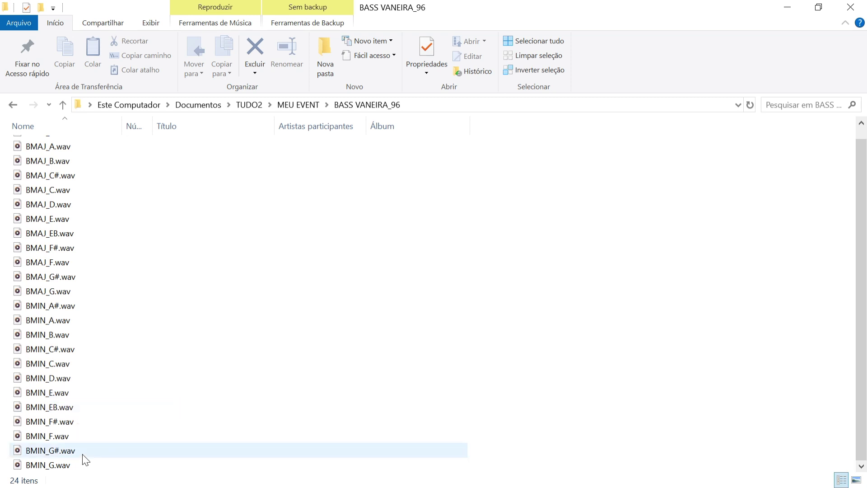